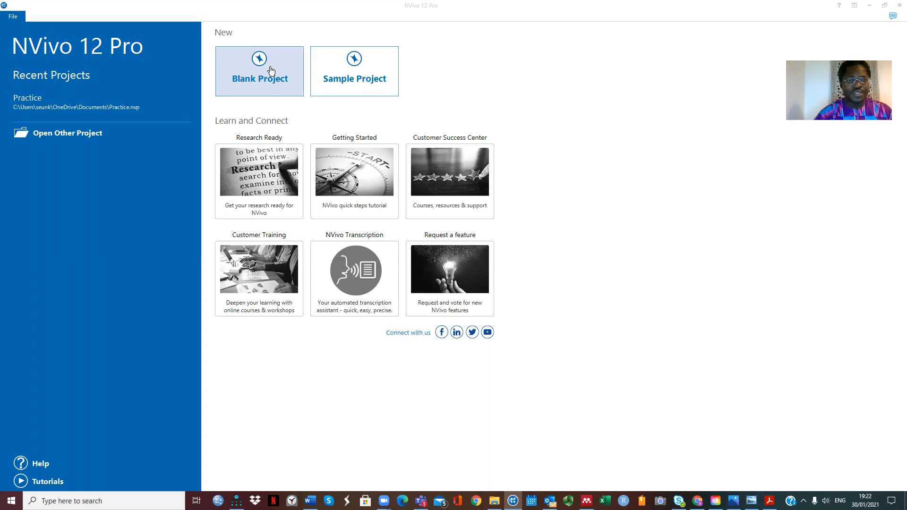
Step: Create a blank project titled "Student XX PhD Research" with the description left empty
click(271, 71)
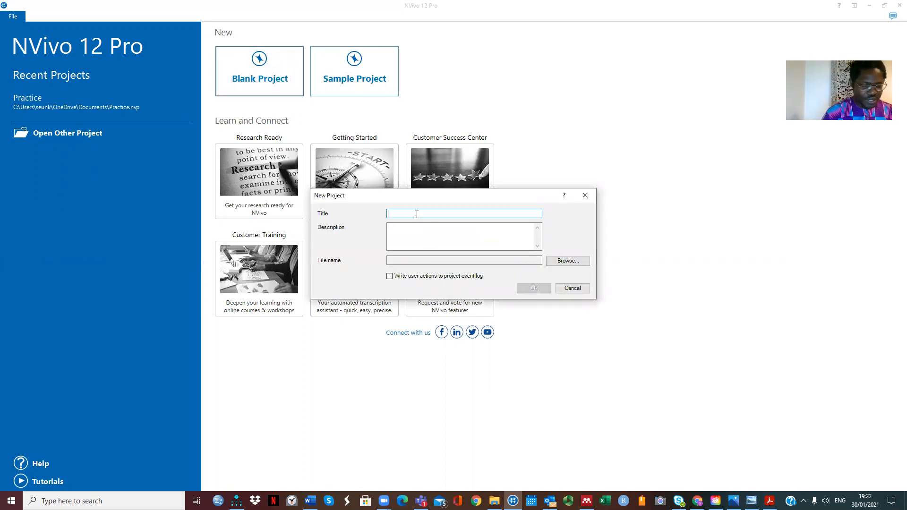
text(St)
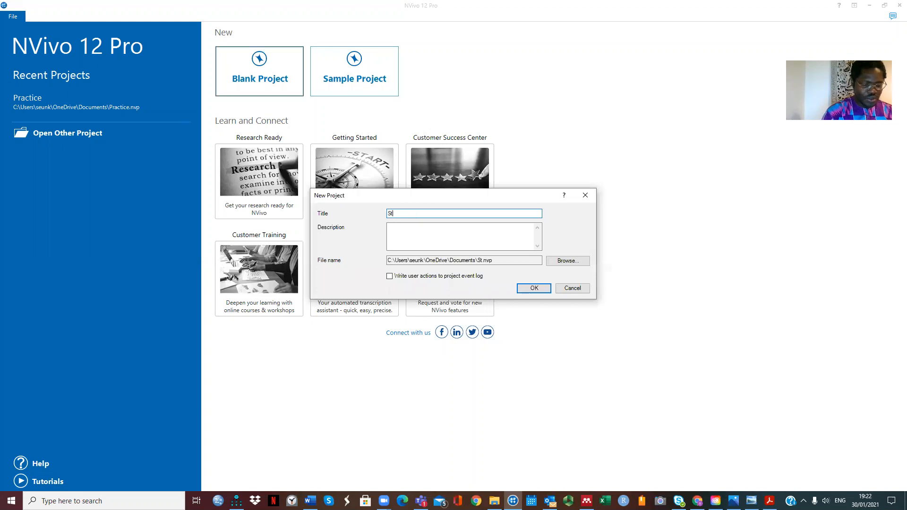
text(udent XX)
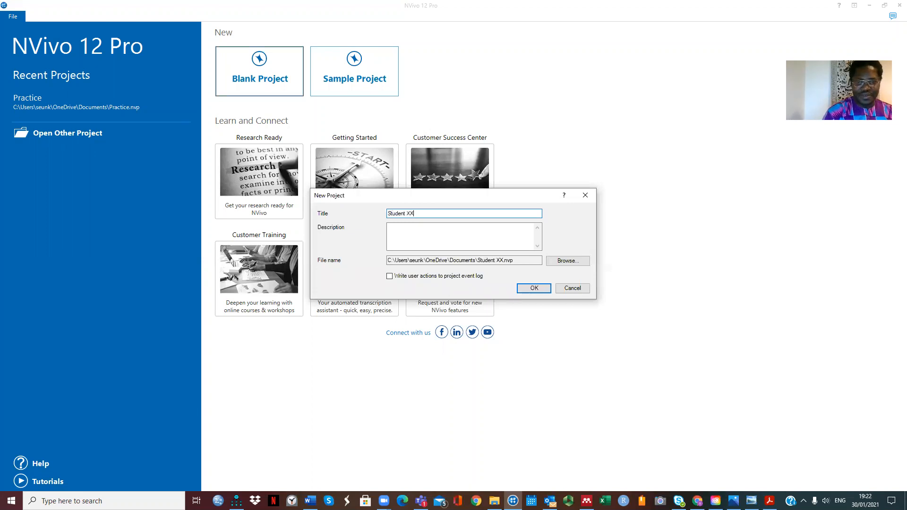
text( PhD Research)
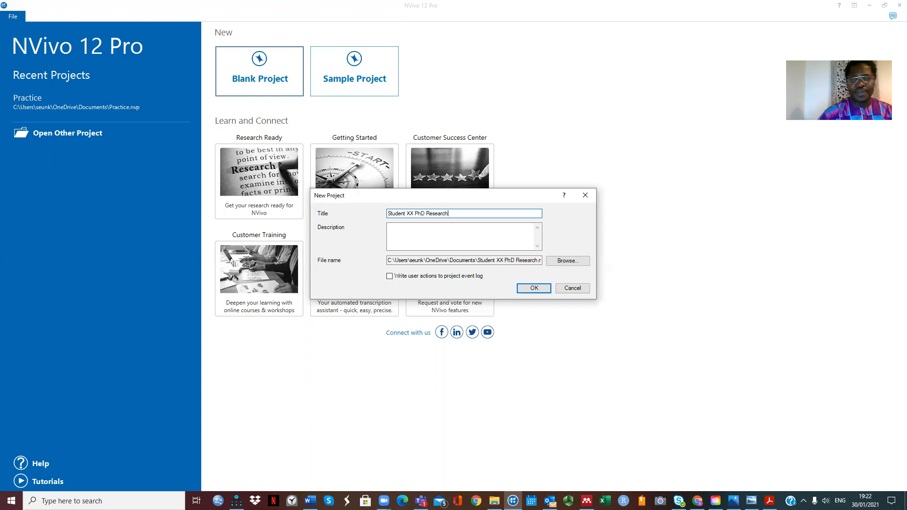
click(397, 230)
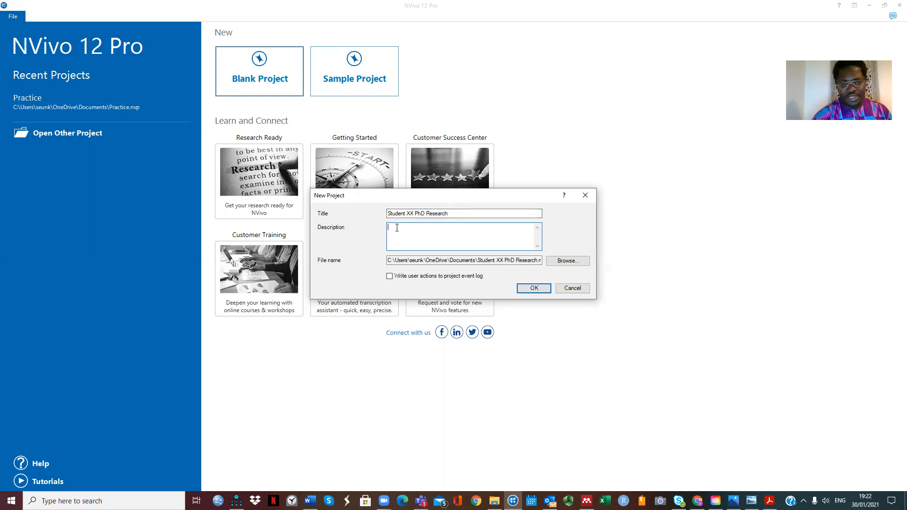
click(539, 290)
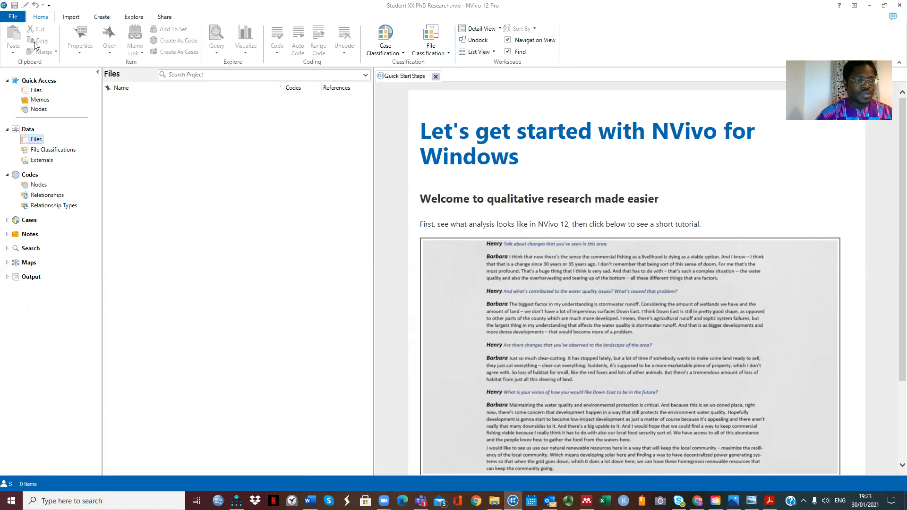
click(13, 18)
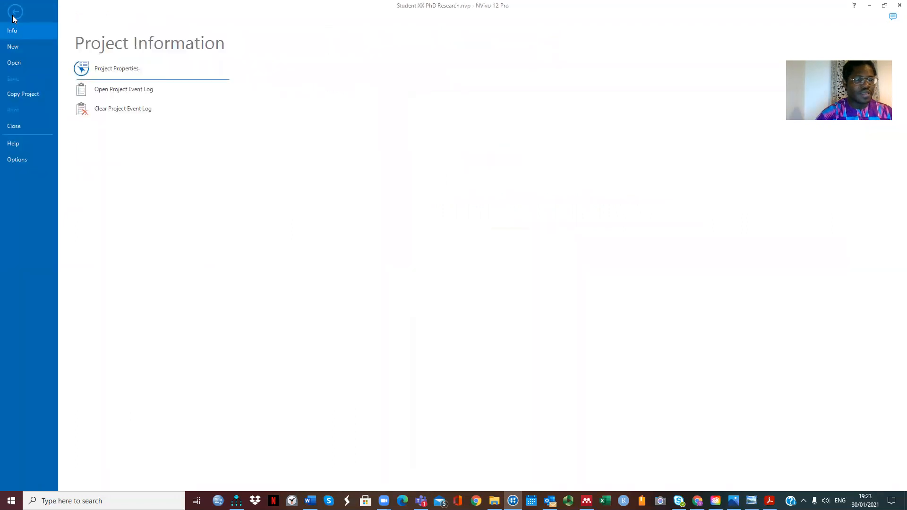
click(16, 13)
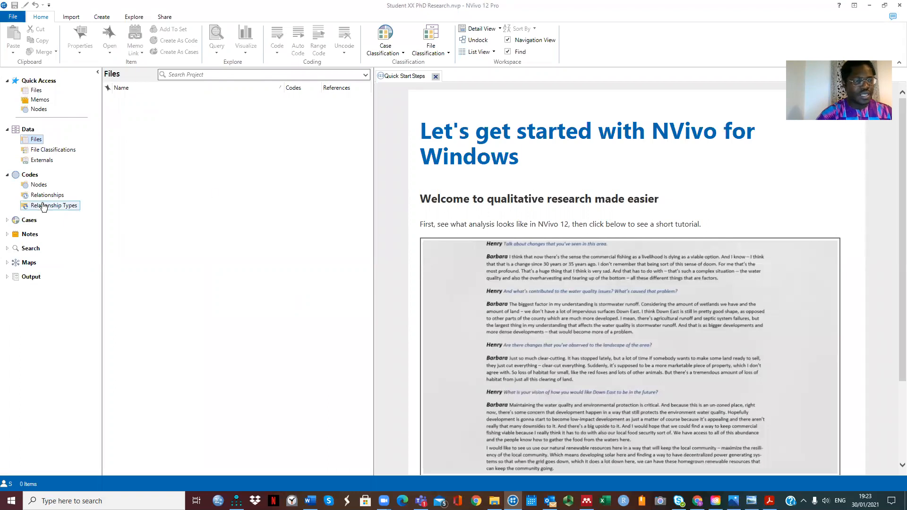
click(33, 141)
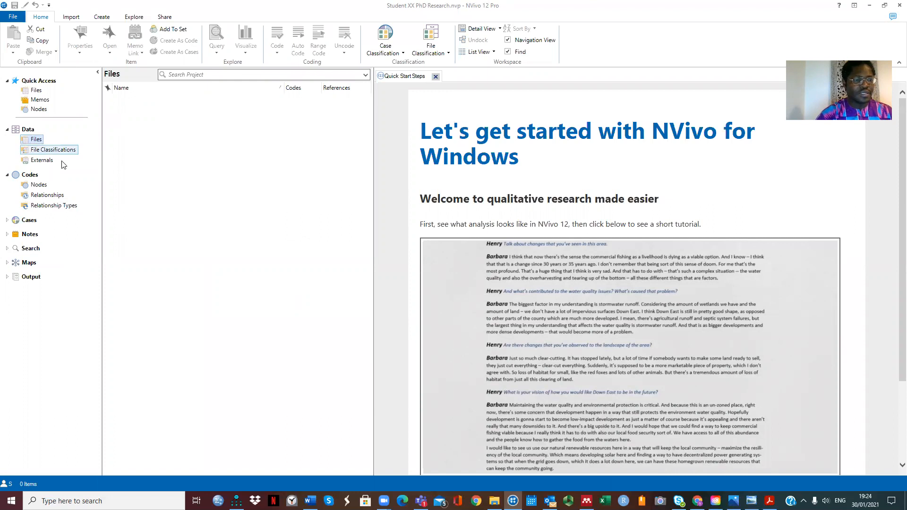
click(32, 130)
click(32, 130)
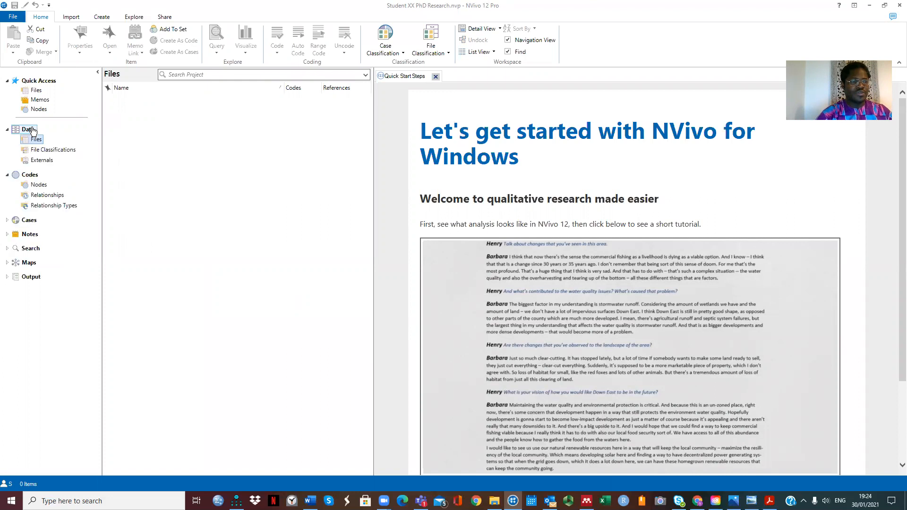
click(35, 141)
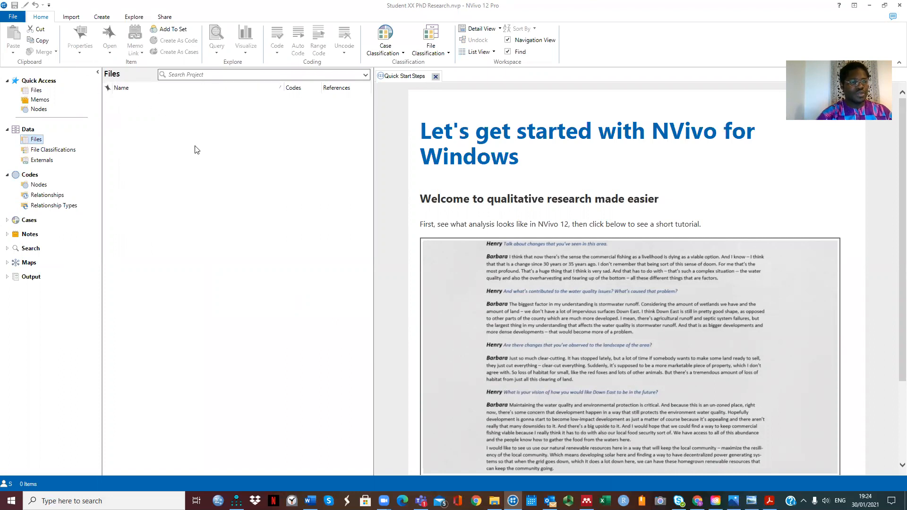
Step: Create a new document named "Student XX PhD Transcripts" directly in the project's Files
right_click(134, 101)
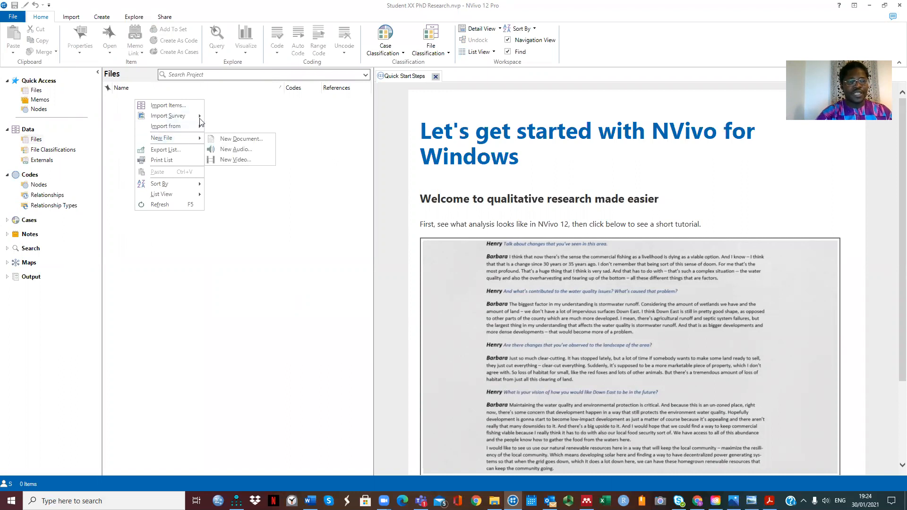
mouse_move(204, 119)
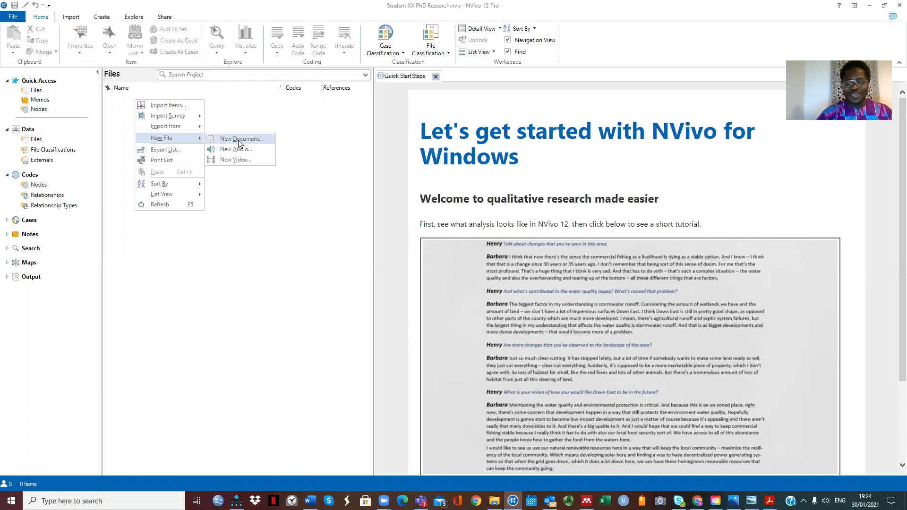
click(239, 139)
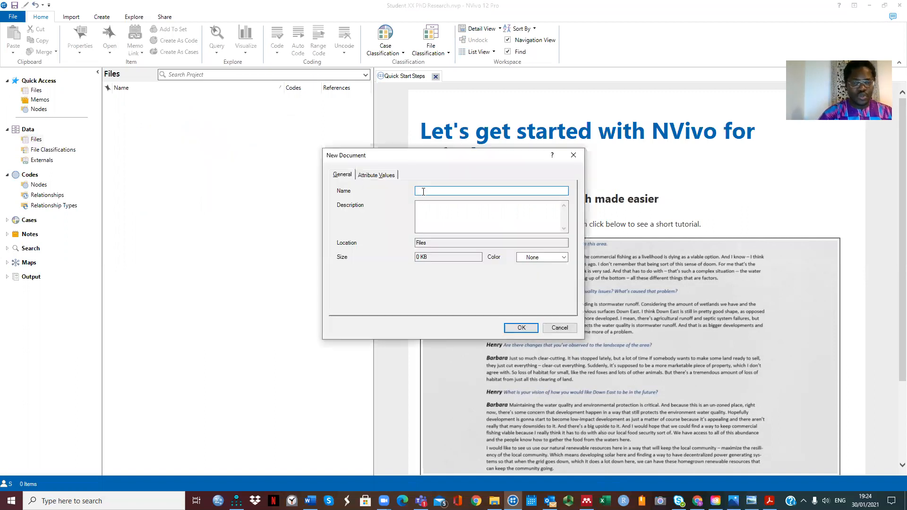
text(Stusden)
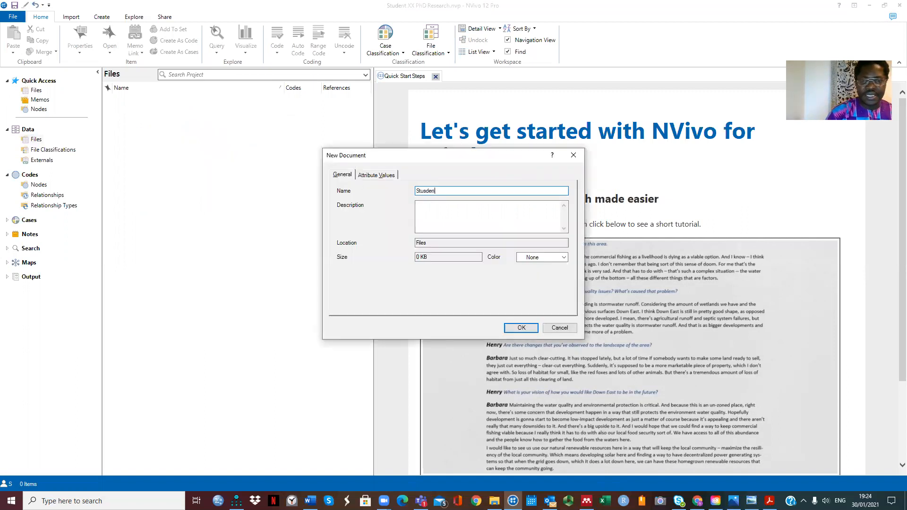
key(BackSpace)
key(BackSpace)
key(BackSpace)
key(BackSpace)
text(dent )
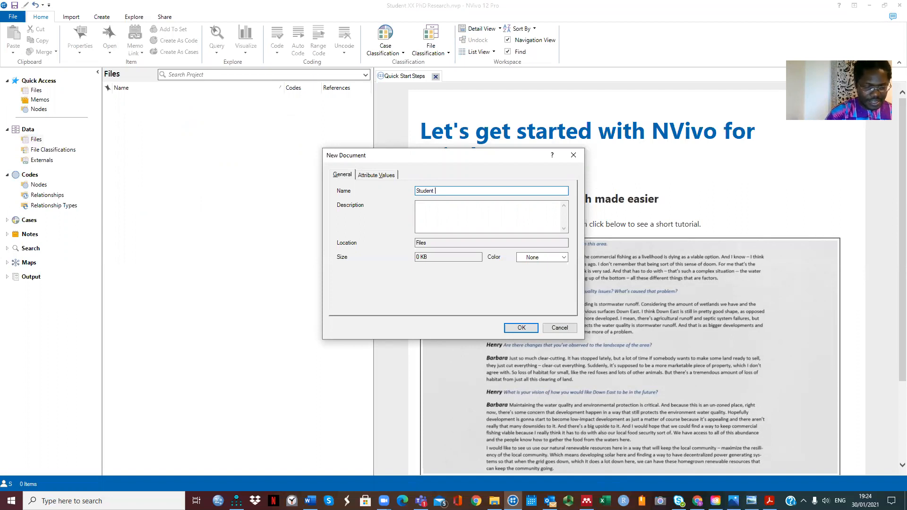
text(XX PhD Tra)
text(ns)
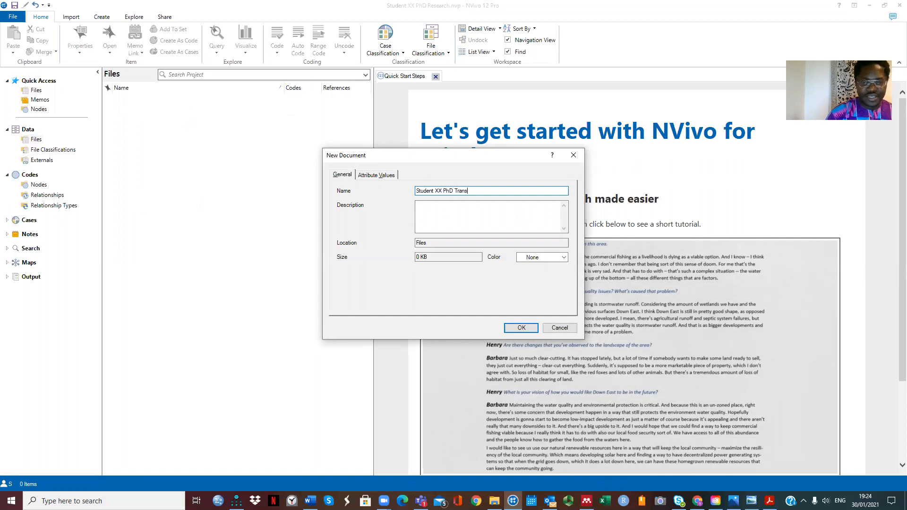
text(cripts)
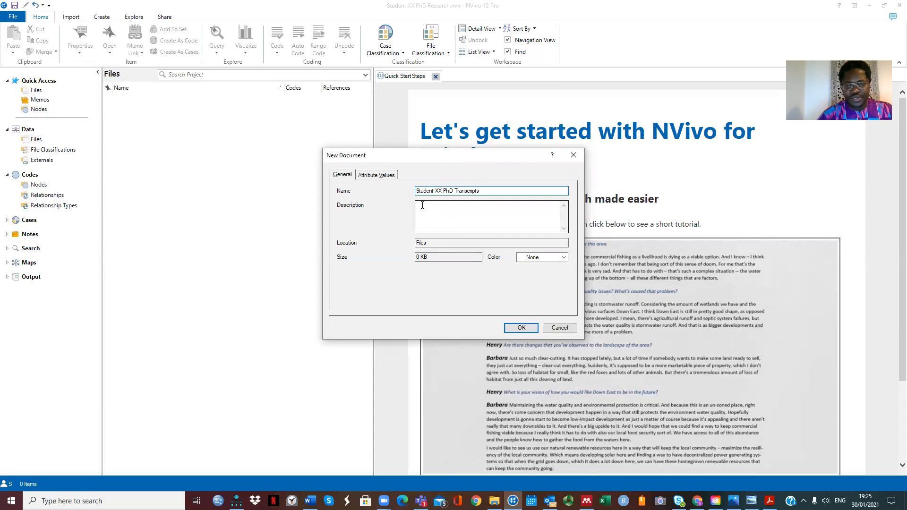
click(524, 330)
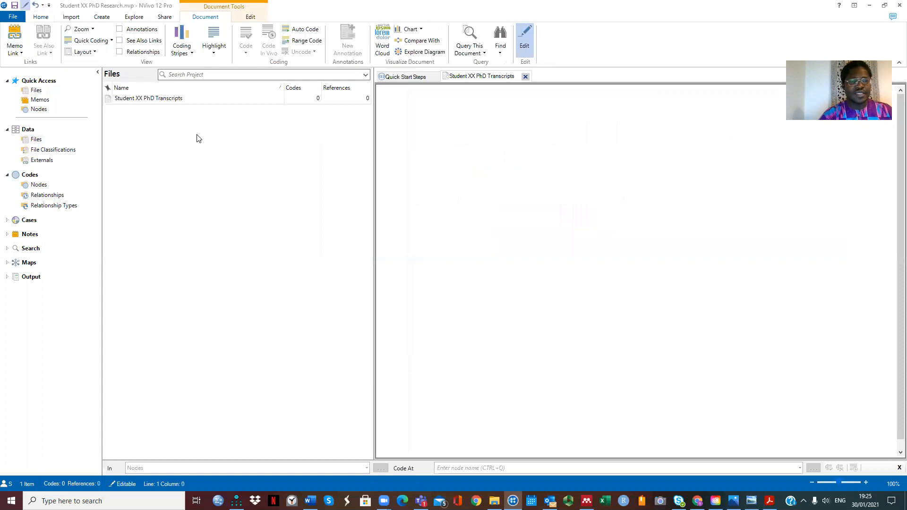
Step: Delete the "Student XX PhD Transcripts" document from Files and confirm its removal
right_click(174, 102)
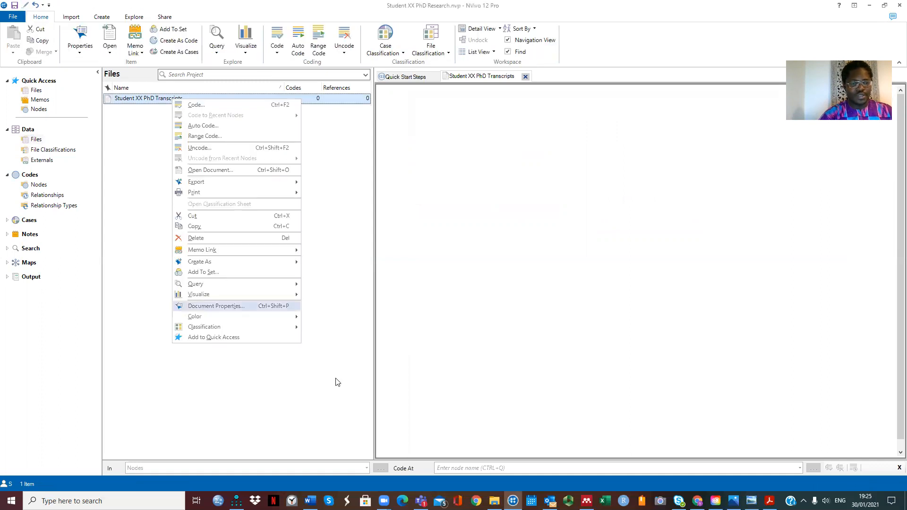
mouse_move(298, 327)
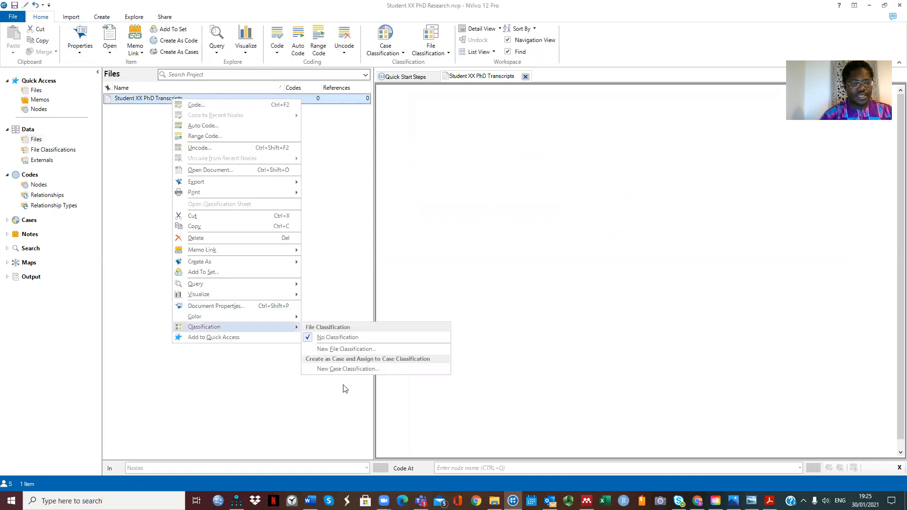
click(206, 241)
click(476, 284)
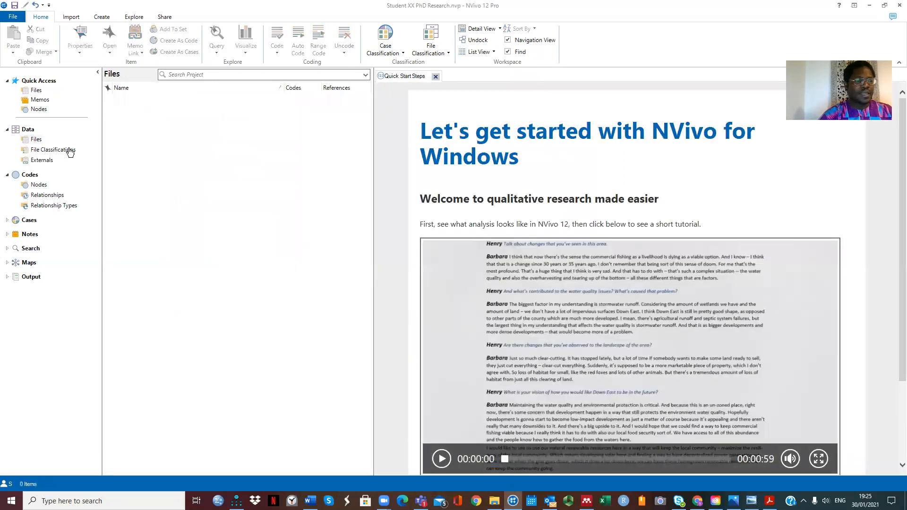
Step: Start a new folder under Files in Data and name it "Student XX PhD Transcripts"
right_click(32, 142)
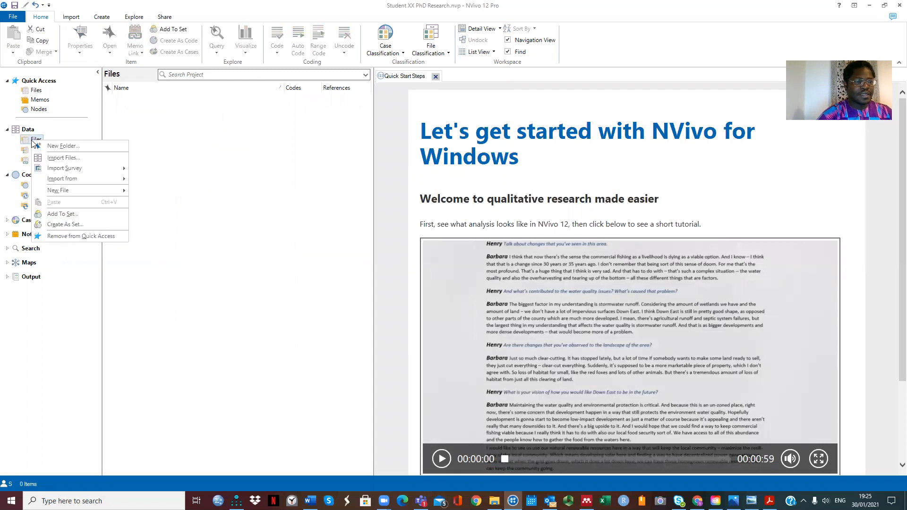
click(75, 148)
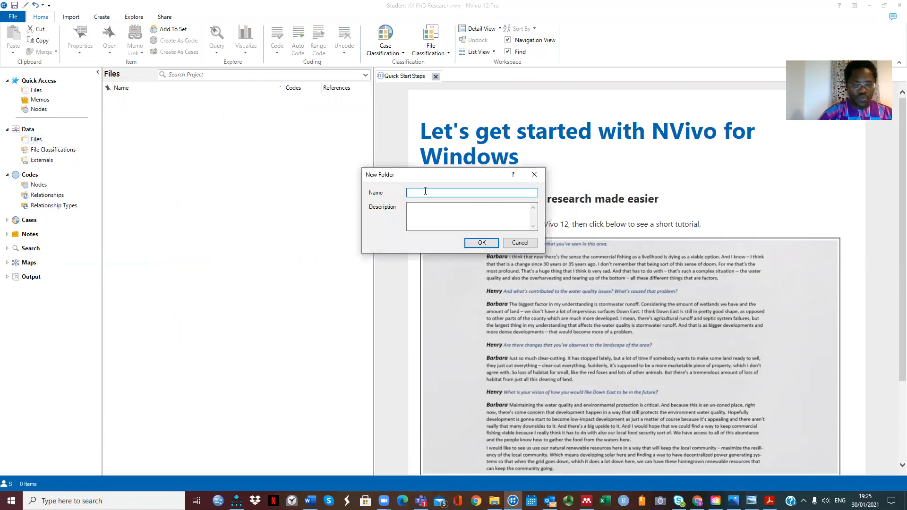
text(Student)
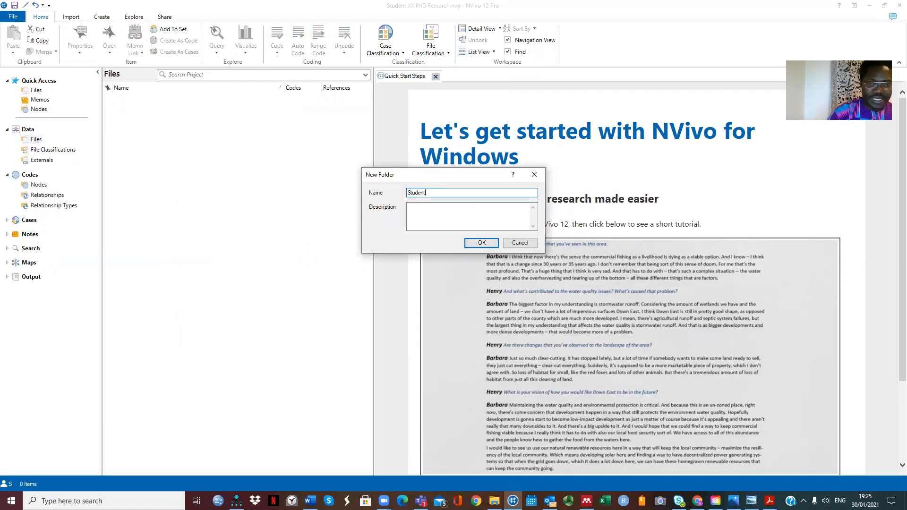
text( XX P)
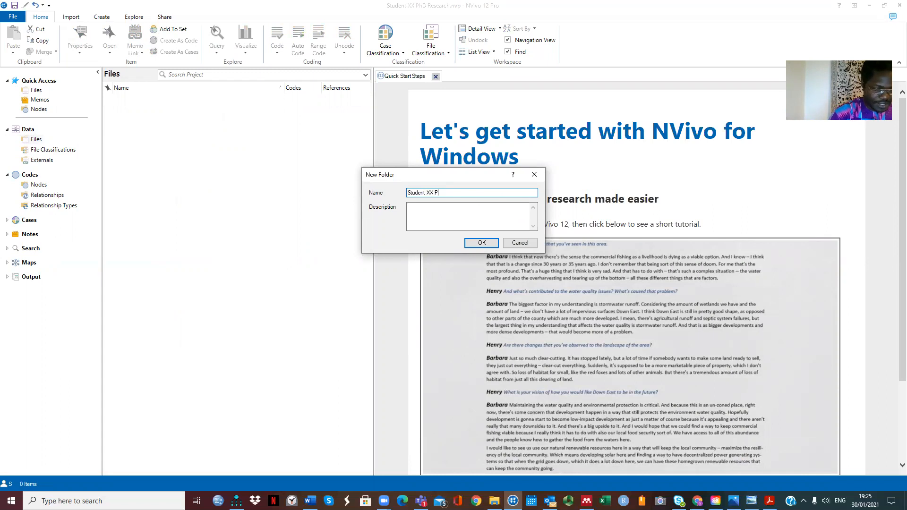
text(HhD Tra)
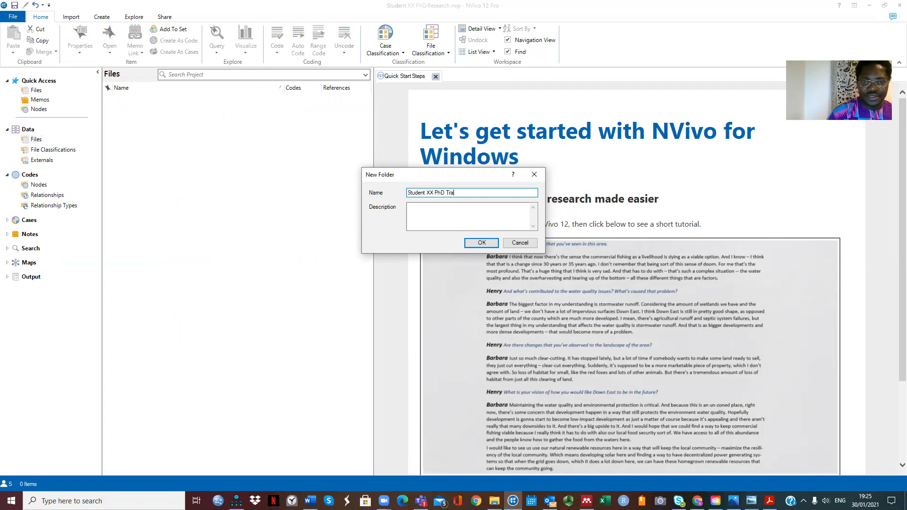
text(bsnscripts)
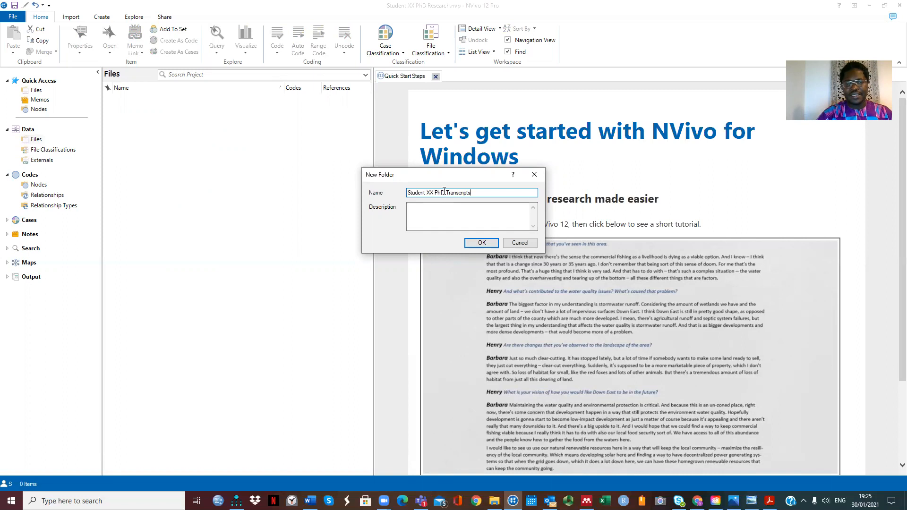
click(452, 224)
click(446, 193)
text(Interview)
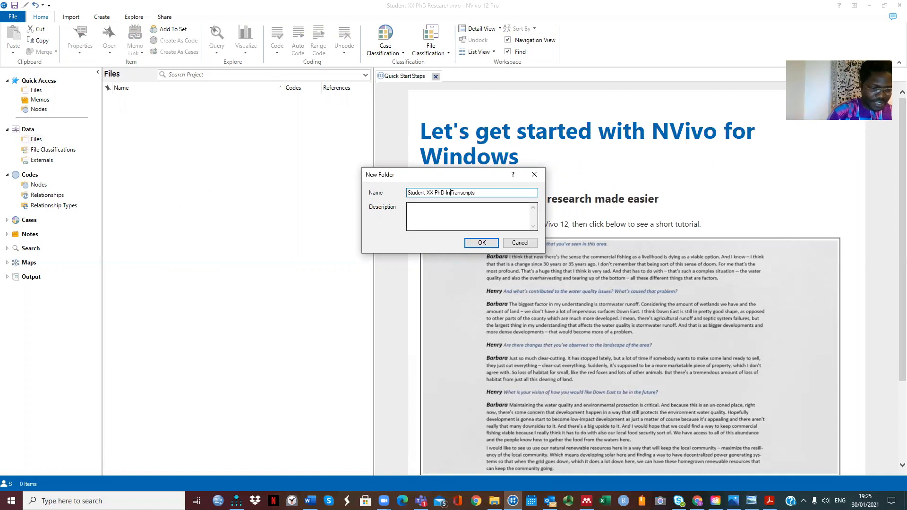
key(BackSpace)
key(BackSpace)
key(BackSpace)
key(BackSpace)
key(BackSpace)
key(BackSpace)
key(BackSpace)
key(BackSpace)
key(BackSpace)
key(BackSpace)
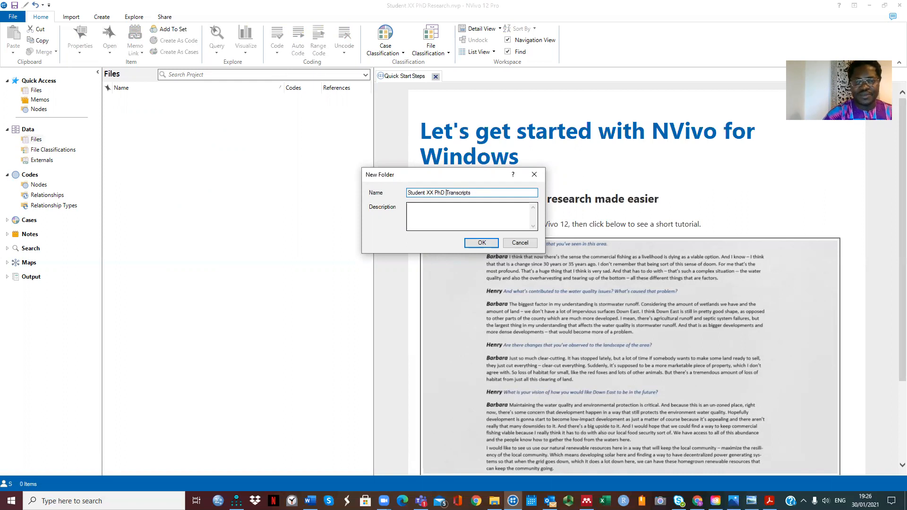
Step: Confirm the new transcripts folder and open it under Files
click(482, 243)
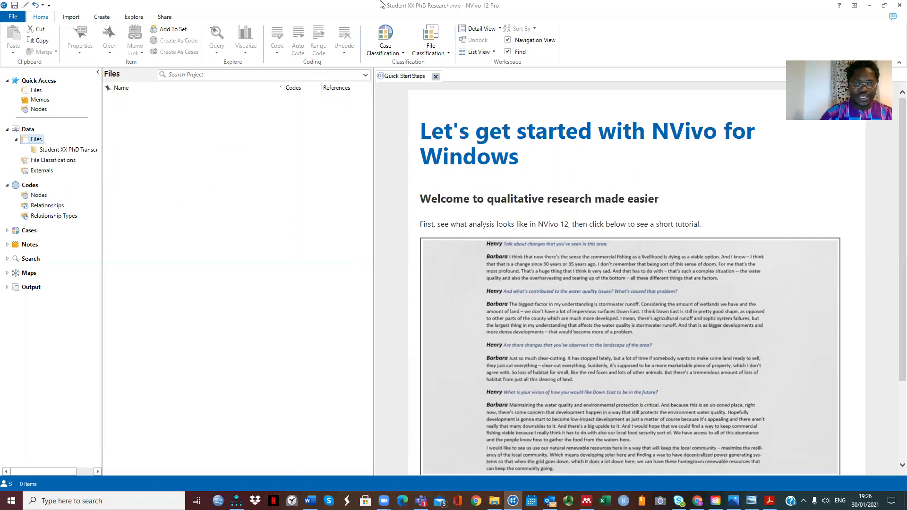
click(55, 154)
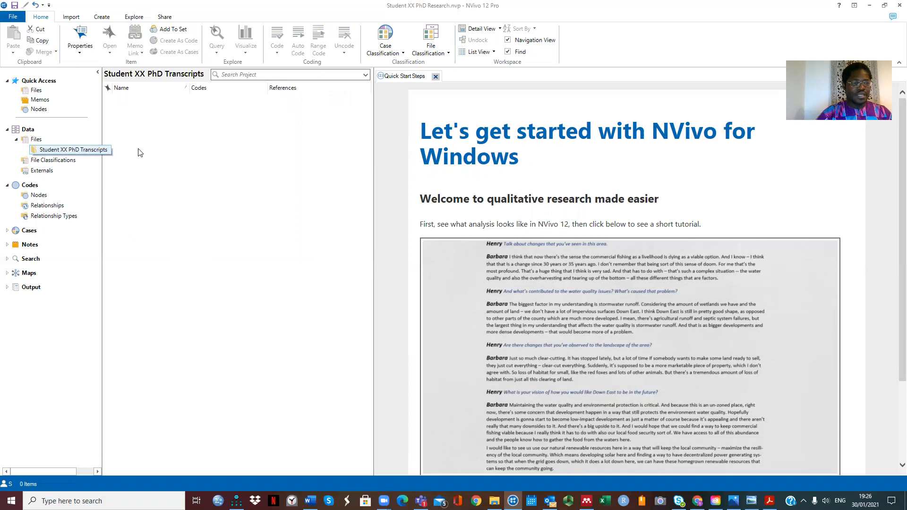
right_click(123, 106)
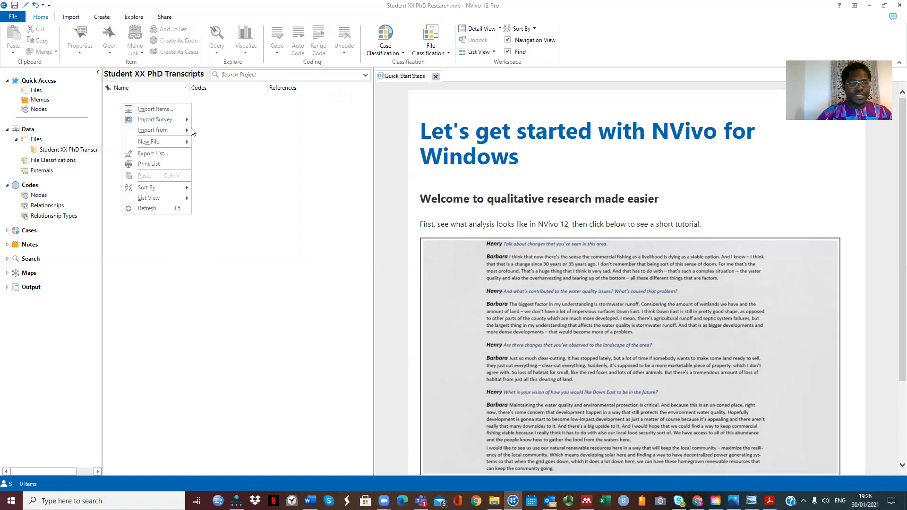
mouse_move(184, 132)
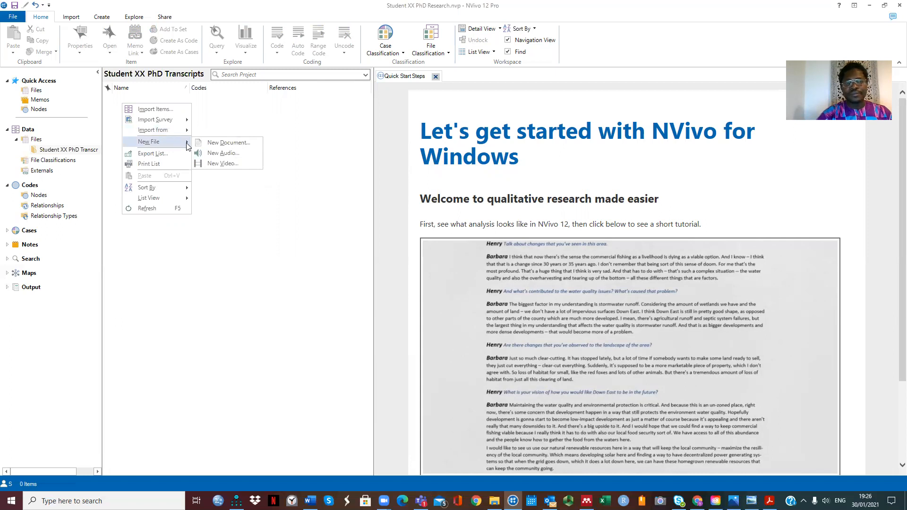
click(232, 142)
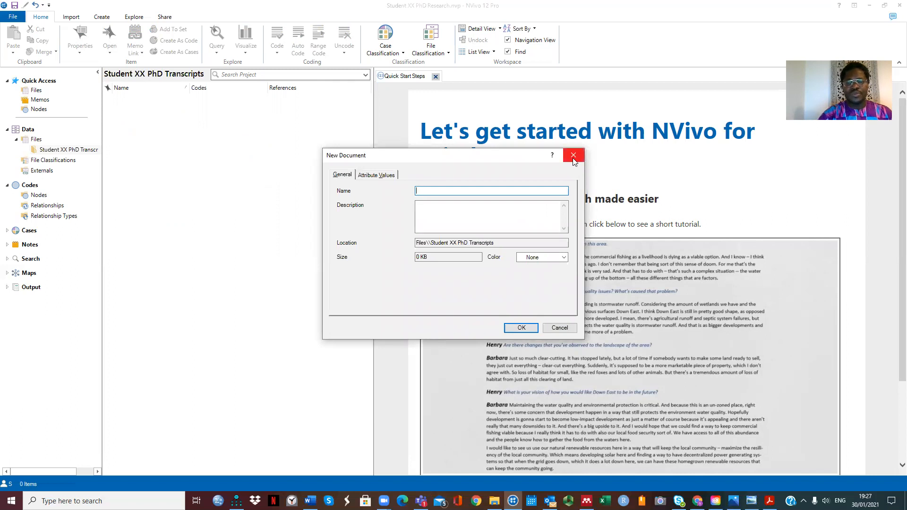
click(560, 328)
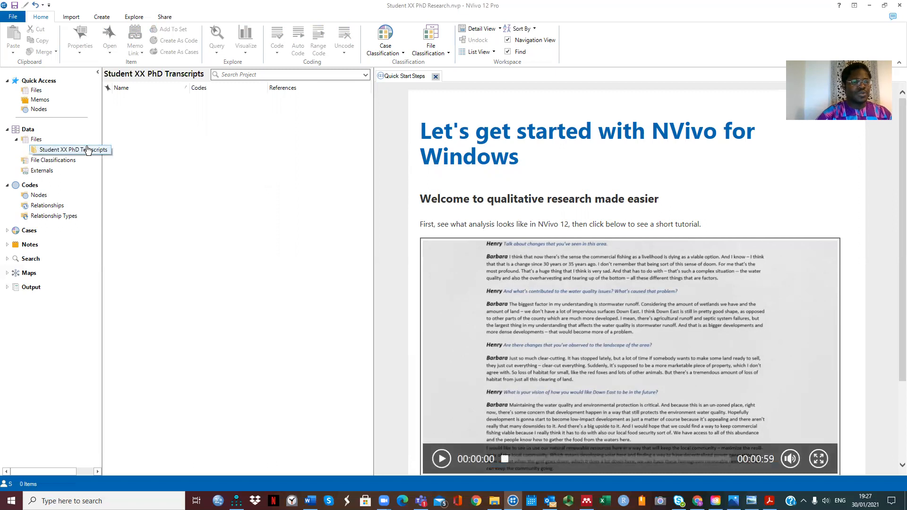
Step: Start importing items into the transcripts folder and browse to "IJHRM 2019 paper on intention" under "Entrepreneurship education in conflict ridden Northeast Nigeria"
right_click(136, 145)
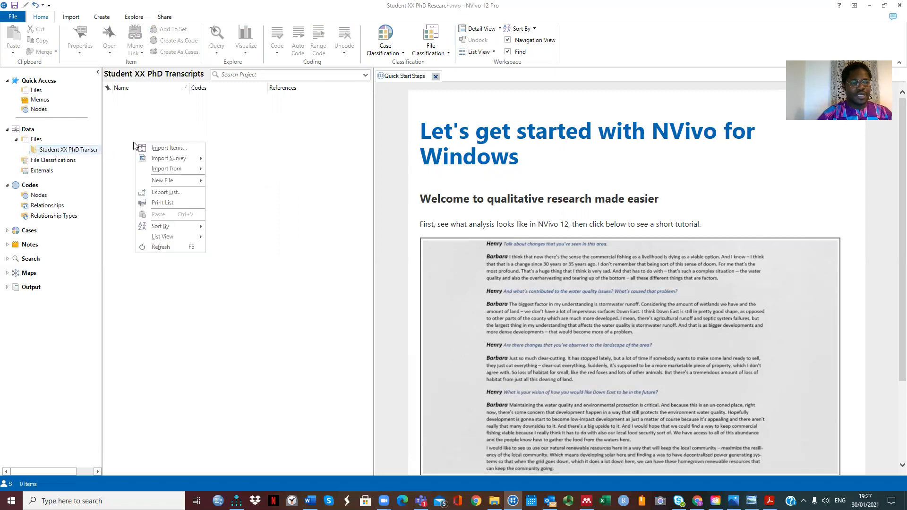
mouse_move(199, 171)
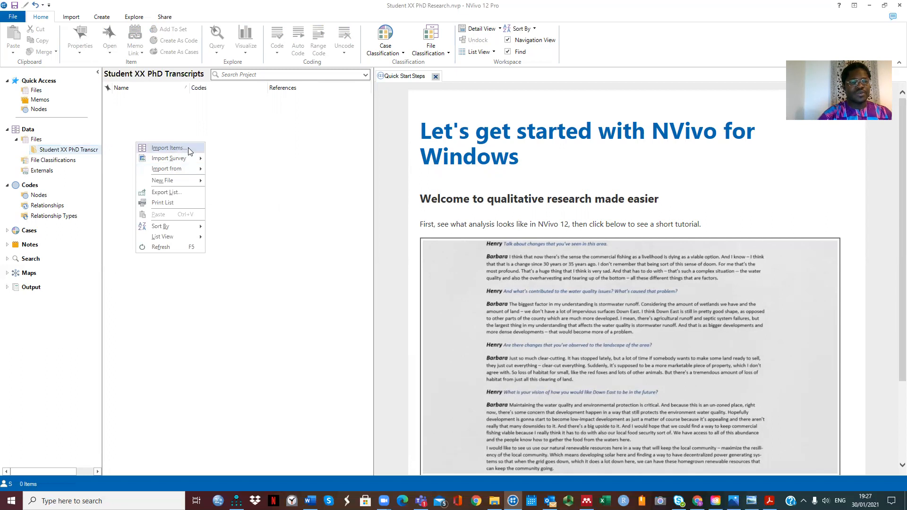
click(188, 148)
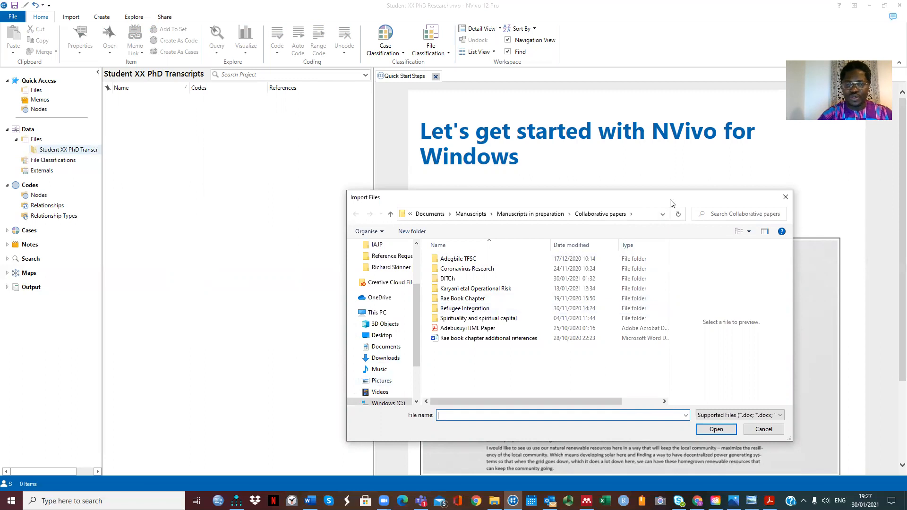
drag(672, 202, 481, 114)
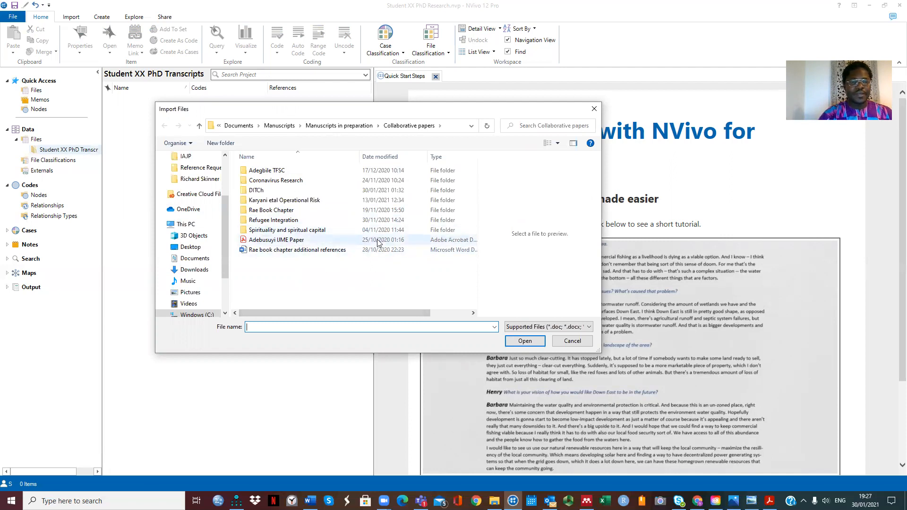
click(331, 127)
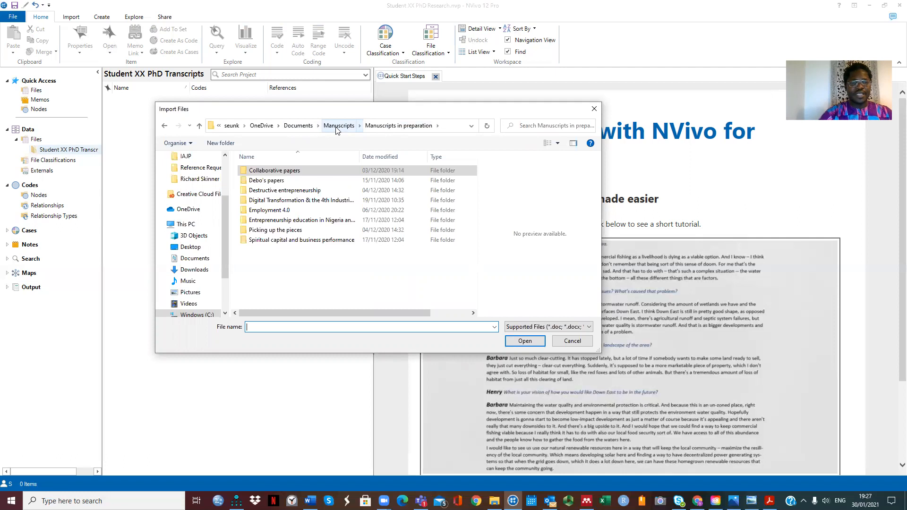
double_click(316, 221)
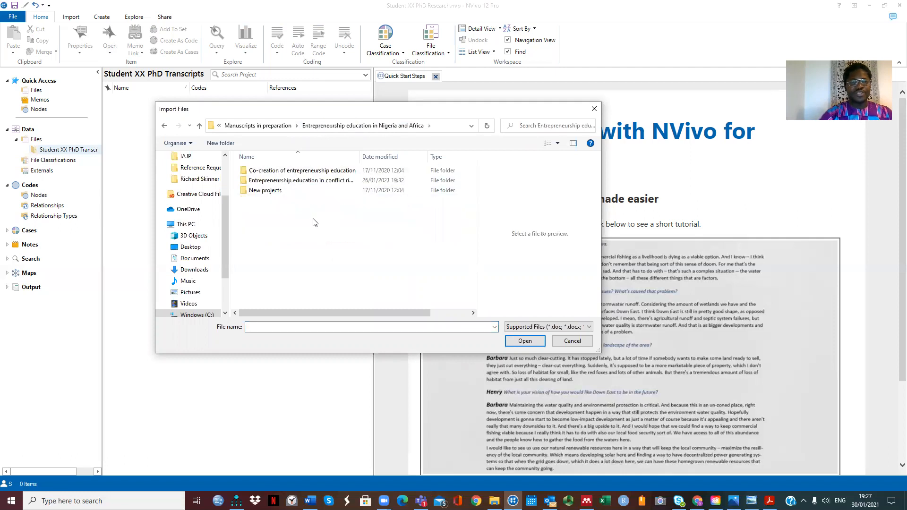
double_click(320, 181)
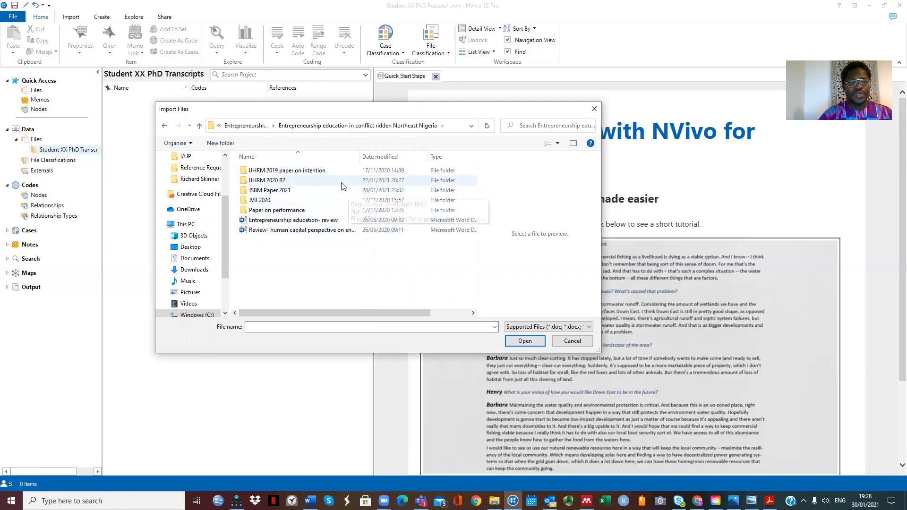
double_click(311, 171)
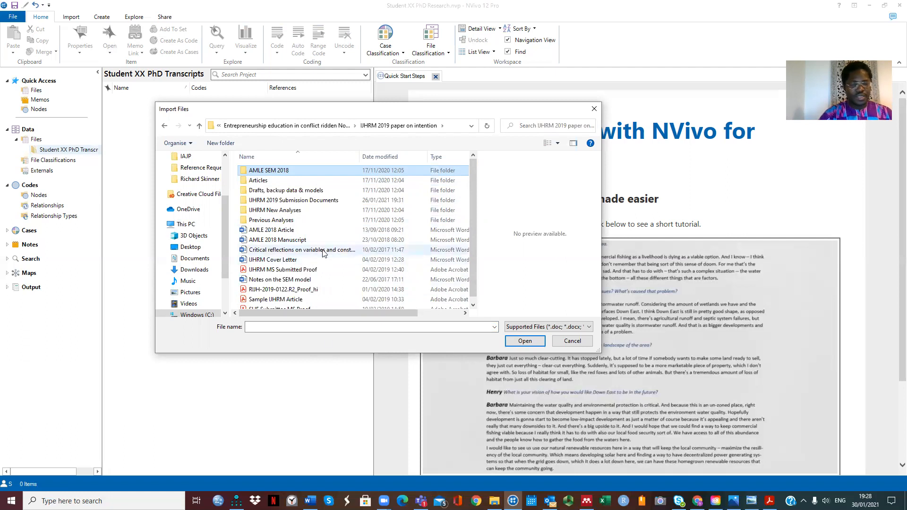
Step: Try to open "Critical reflections on variables and constructs", "AMLE 2018 Manuscript" and "Notes on the SEM model" together for import
click(290, 251)
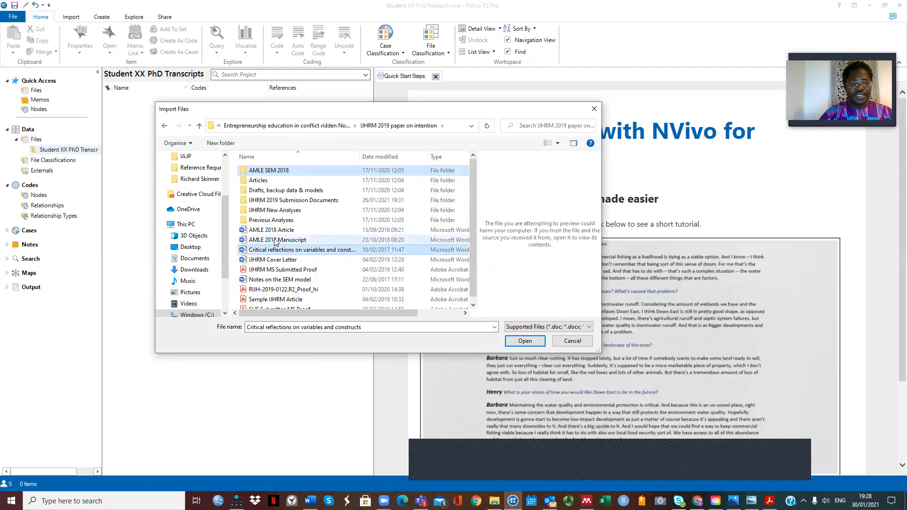
ctrl+click(275, 241)
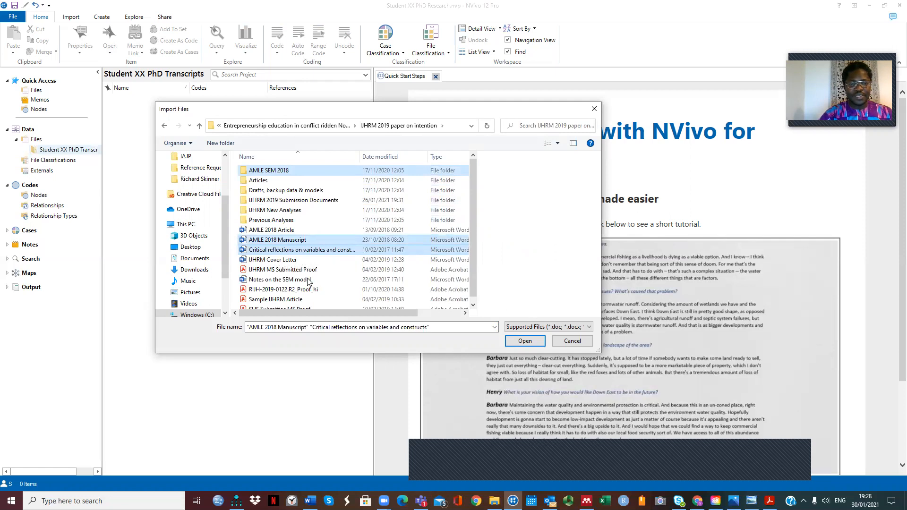
ctrl+click(271, 281)
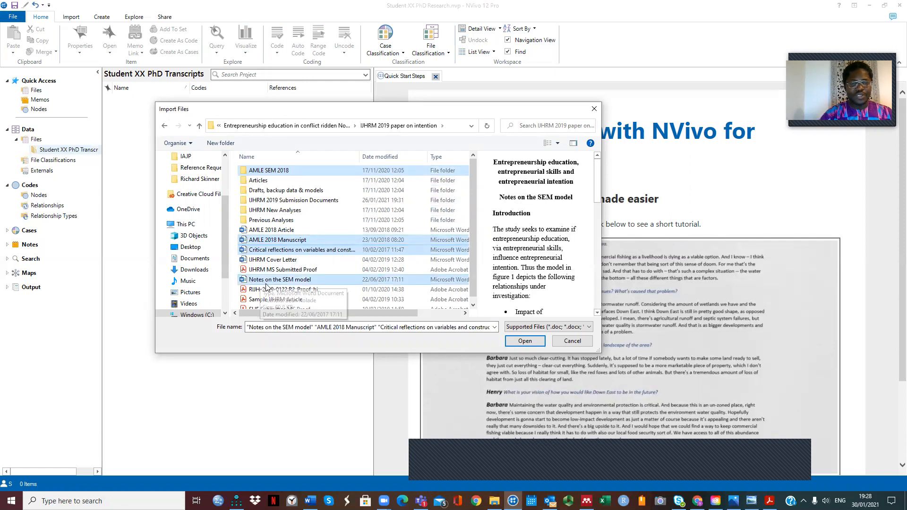
click(528, 343)
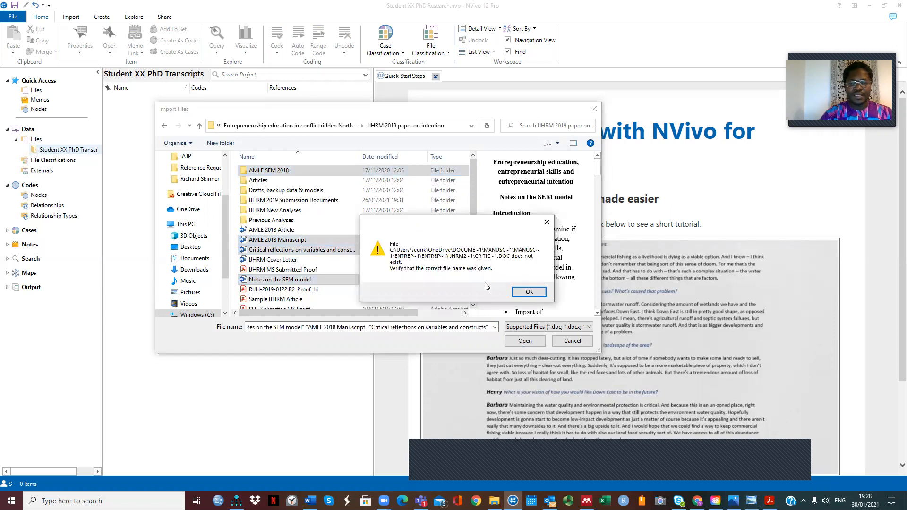
click(529, 292)
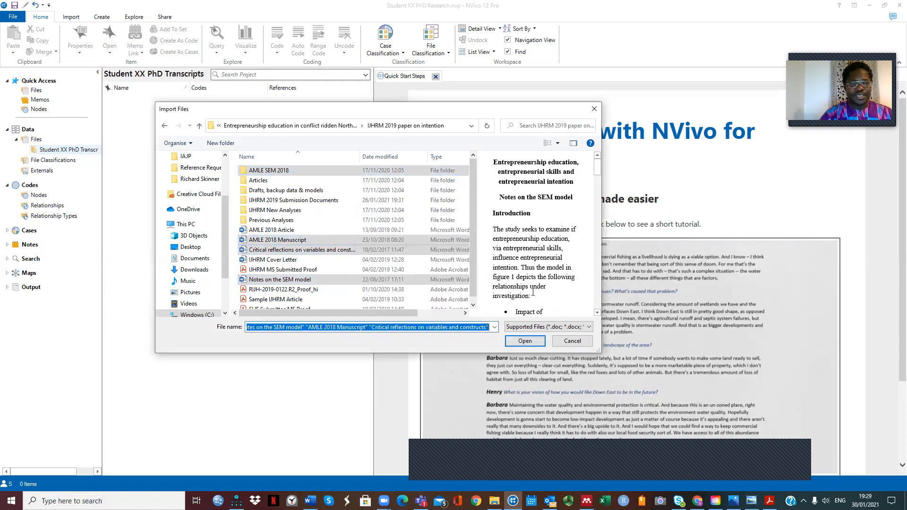
Step: Try to open only "AMLE 2018 Article" and "Critical reflections on variables and constructs" for import
click(282, 252)
click(282, 254)
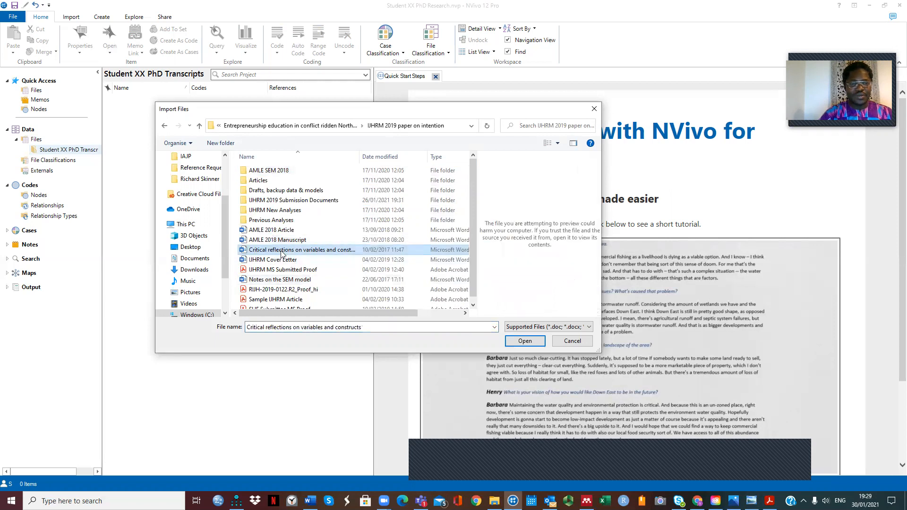
click(277, 232)
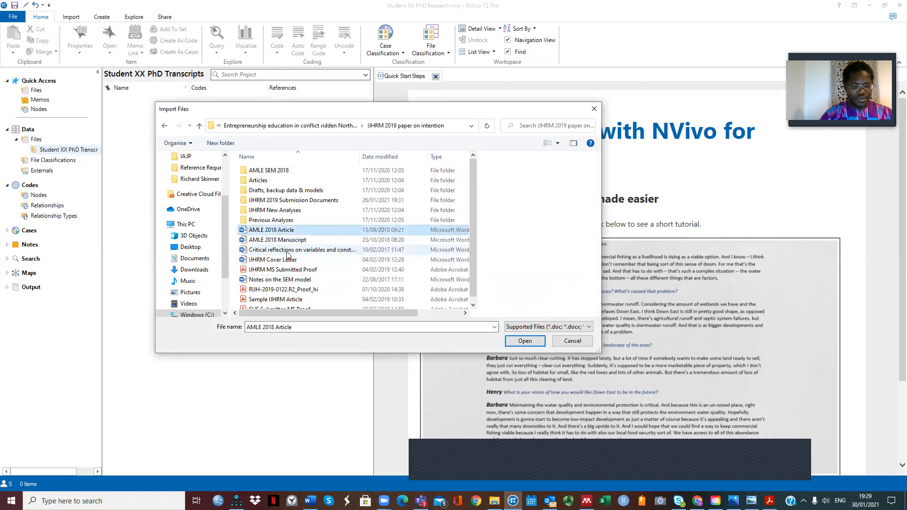
ctrl+click(289, 252)
click(526, 342)
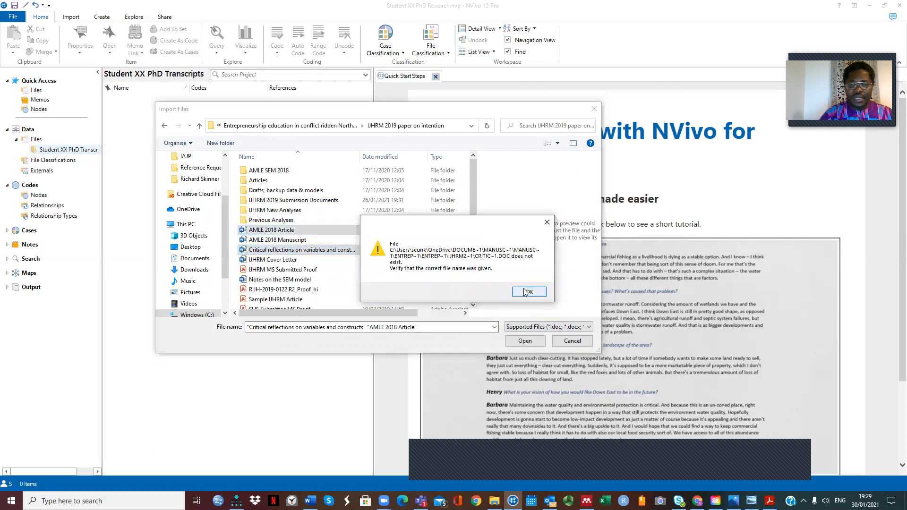
click(525, 293)
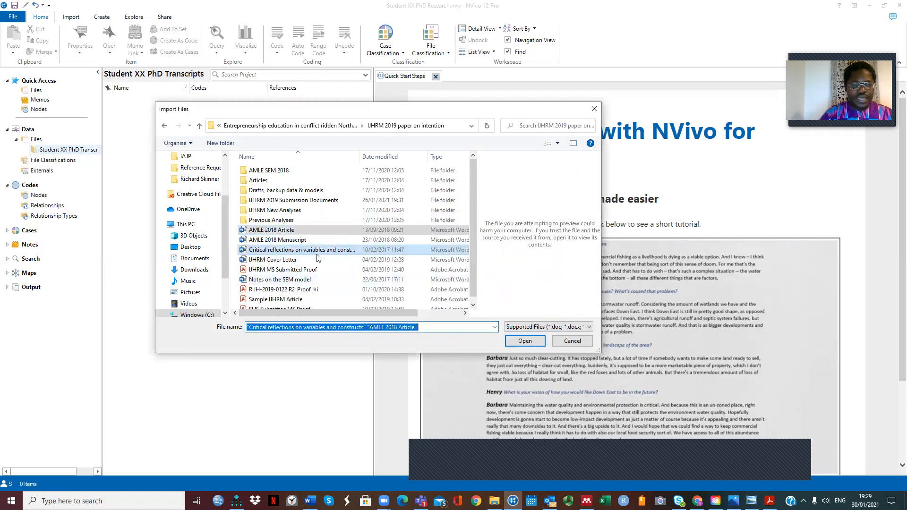
Step: Import "AMLE 2018 Article" alone into the transcripts folder, dismiss the antivirus advert and accept its document properties
click(317, 254)
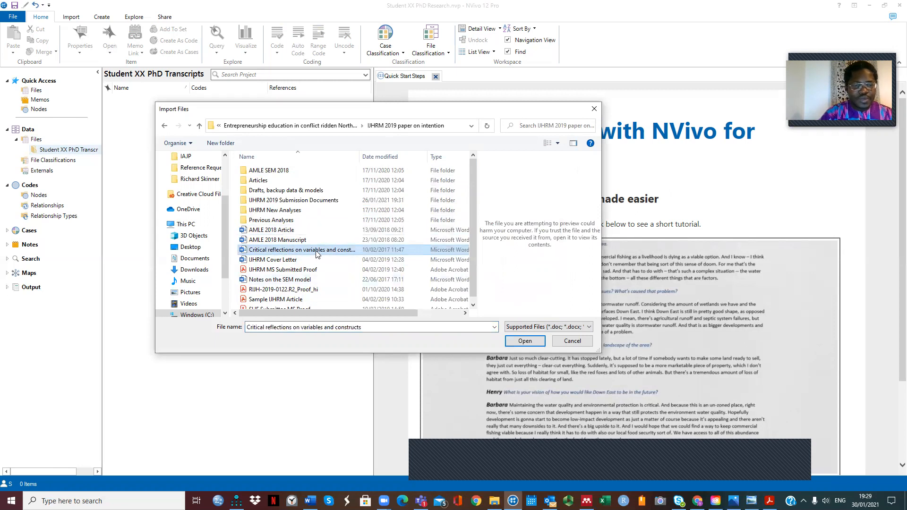
click(281, 230)
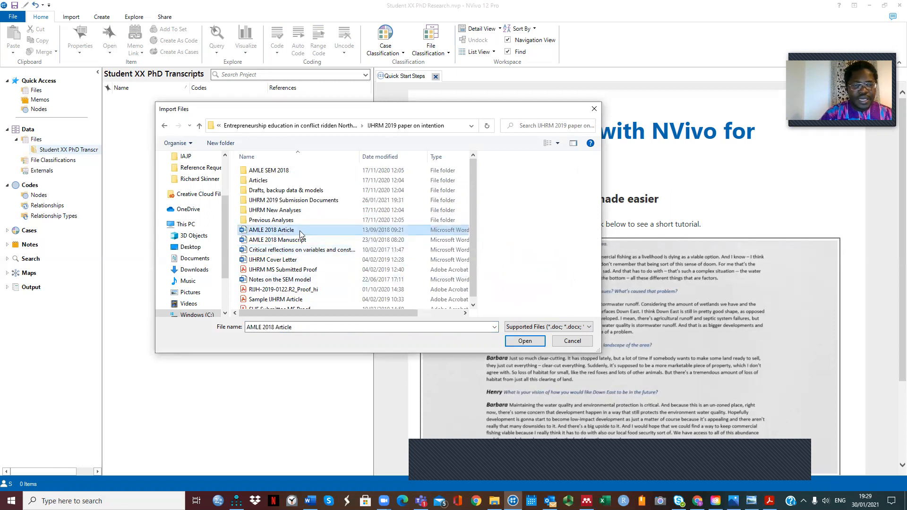
click(525, 342)
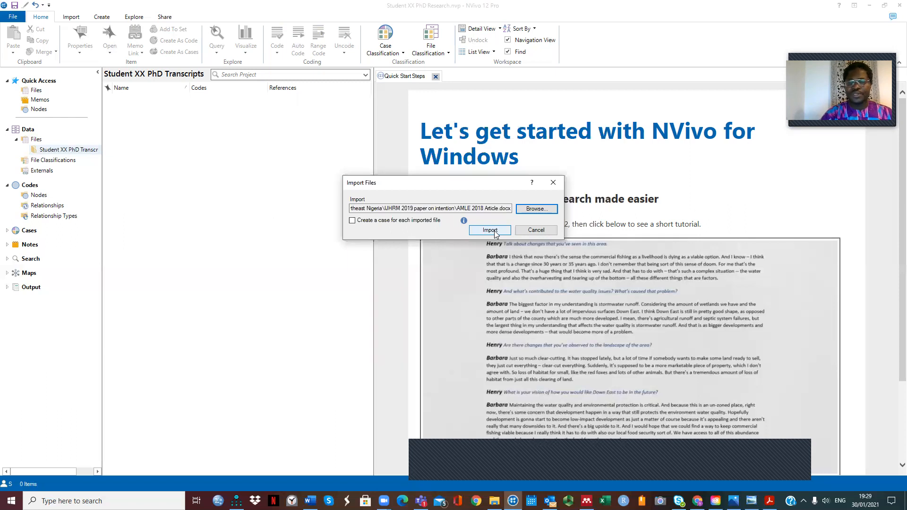
click(494, 230)
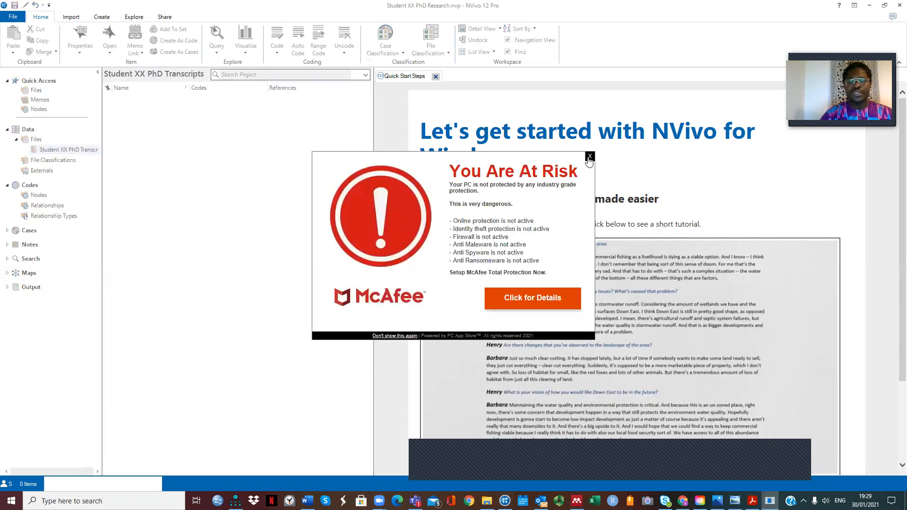
click(590, 158)
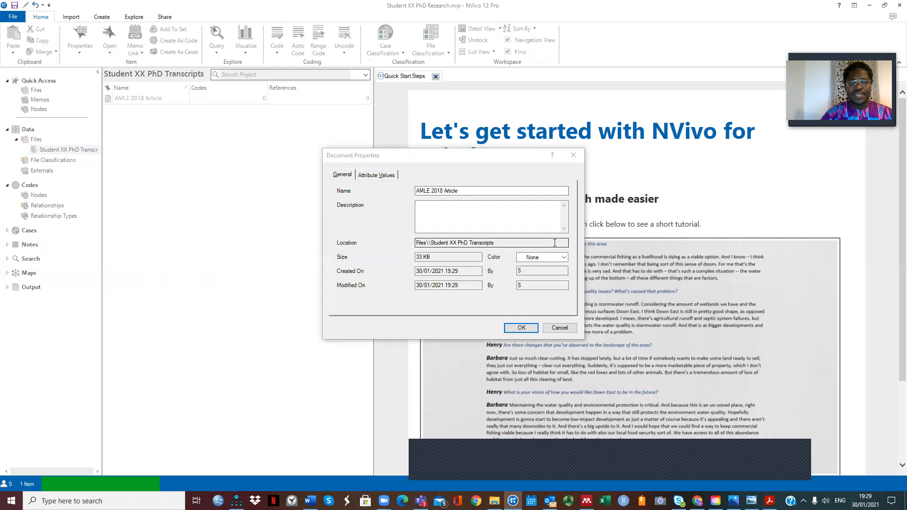
click(521, 328)
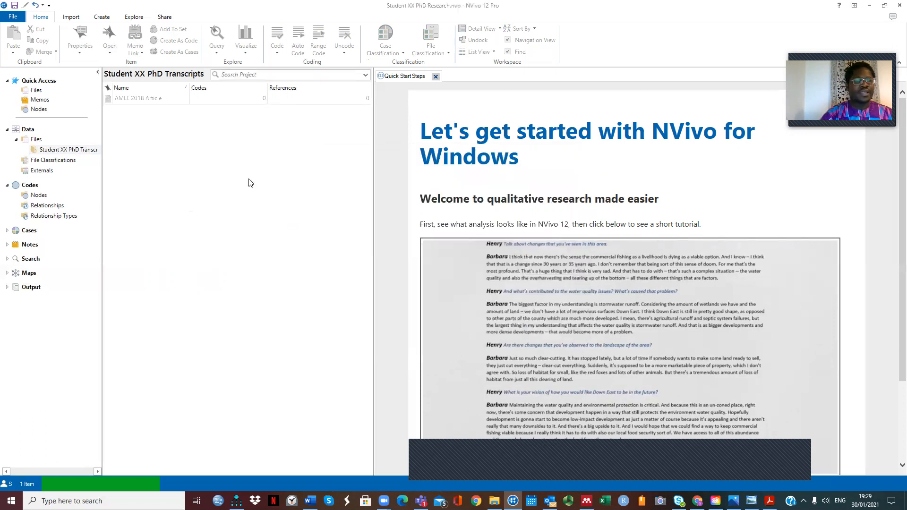
Step: Start another item import into the transcripts folder and try to open "Critical reflections on variables and constructs"
right_click(122, 117)
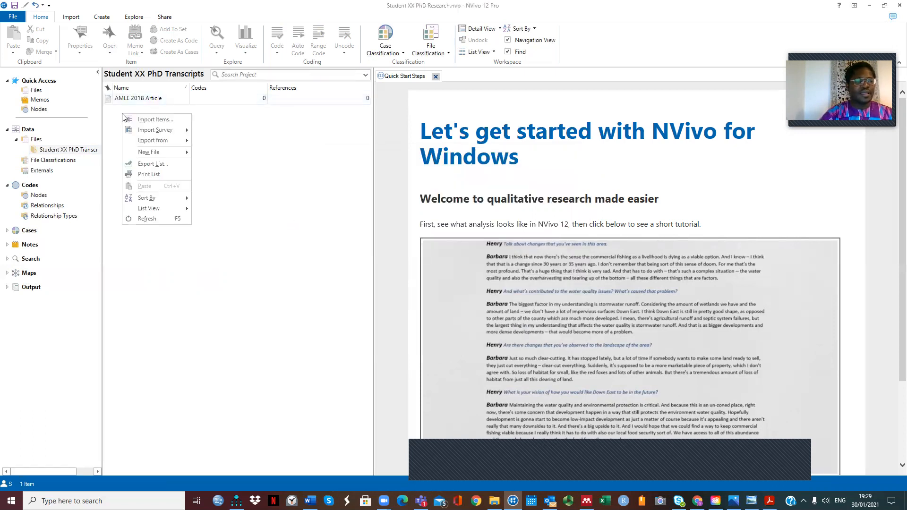
click(169, 120)
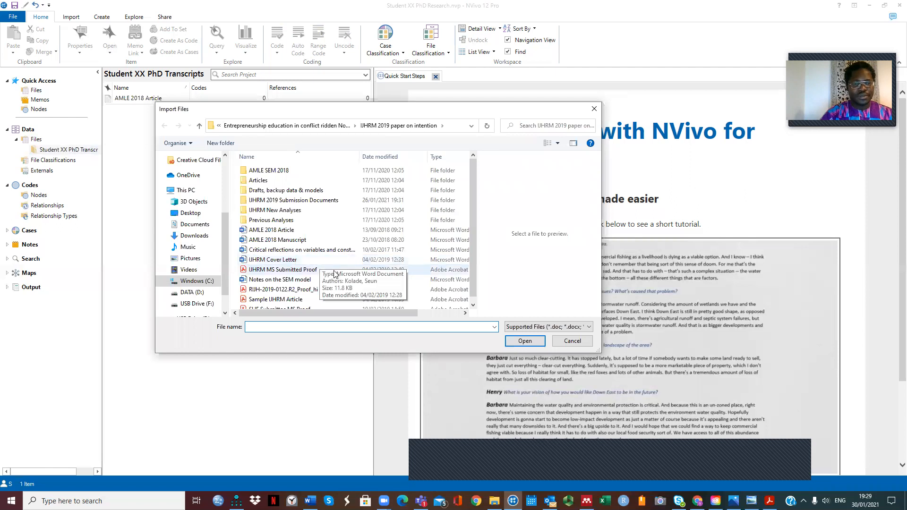
click(297, 251)
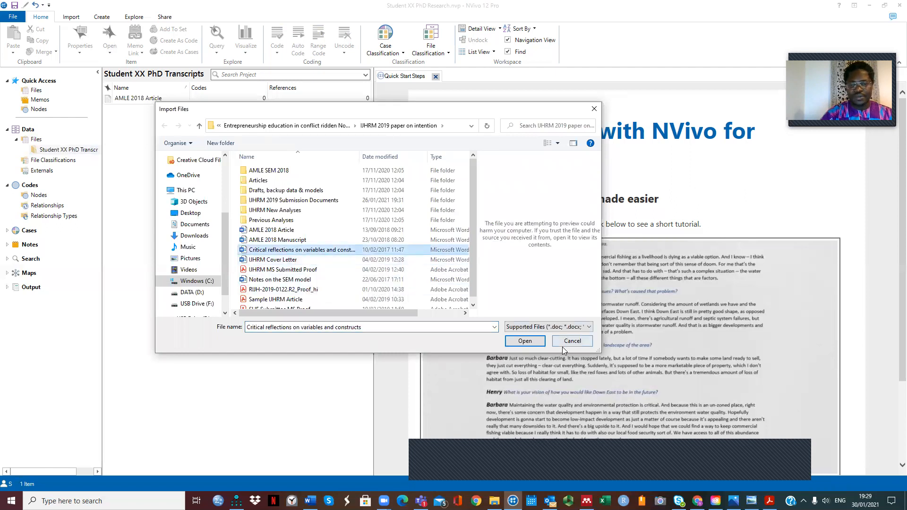
click(527, 340)
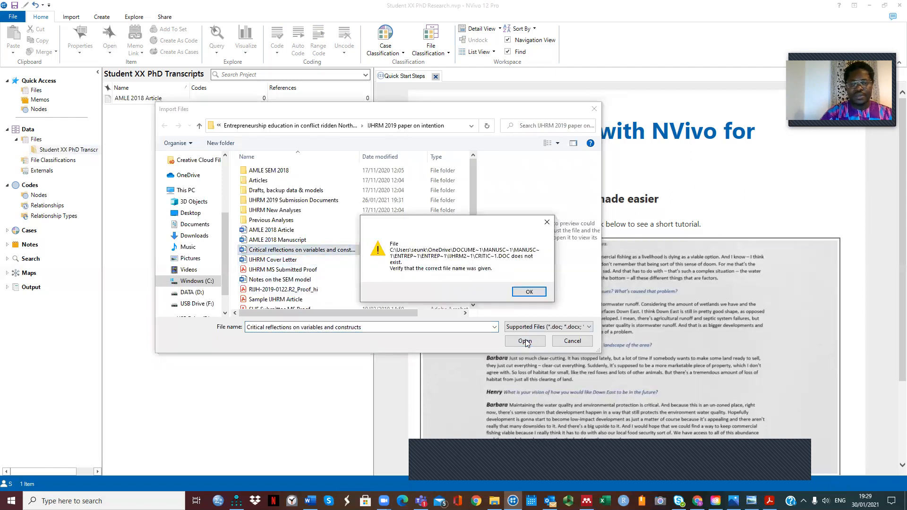
click(530, 292)
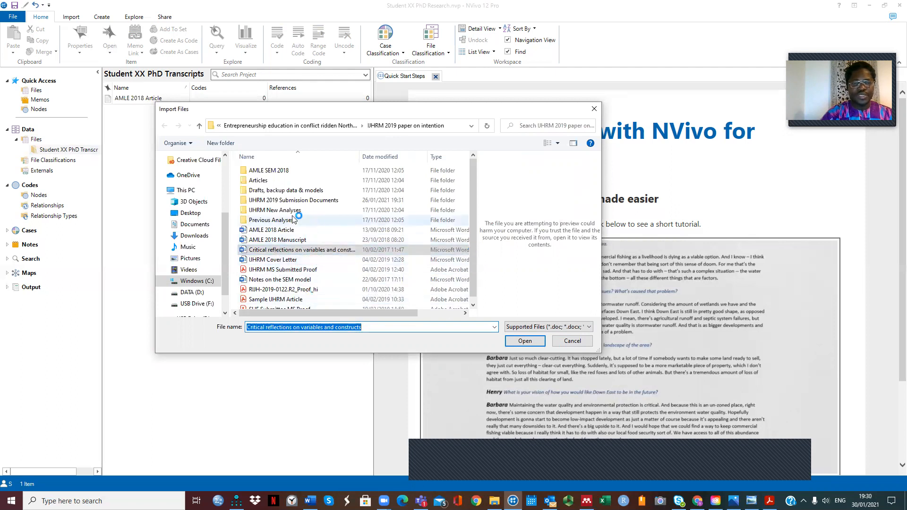
Step: Try to open "Critical reflections on variables and constructs", "Entrepreneurship education- review" and the model summary notes together from "Drafts, backup data & models"
double_click(279, 191)
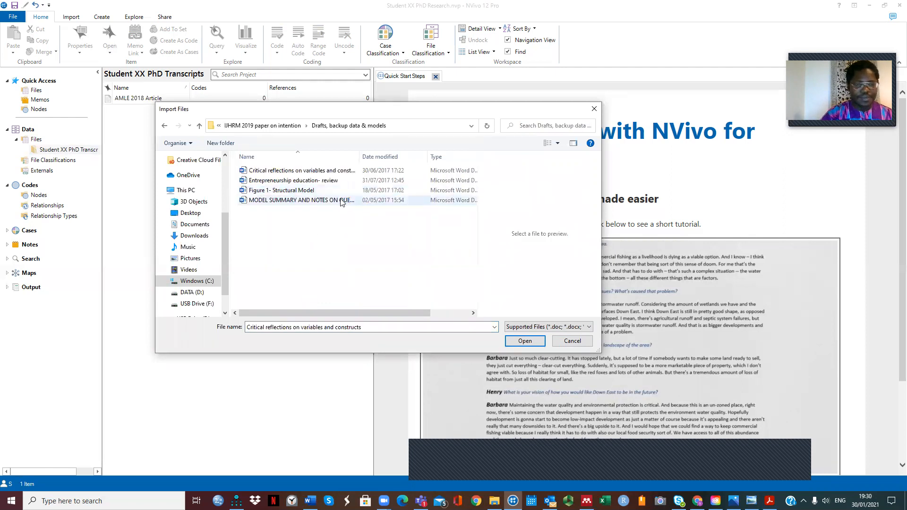
click(307, 173)
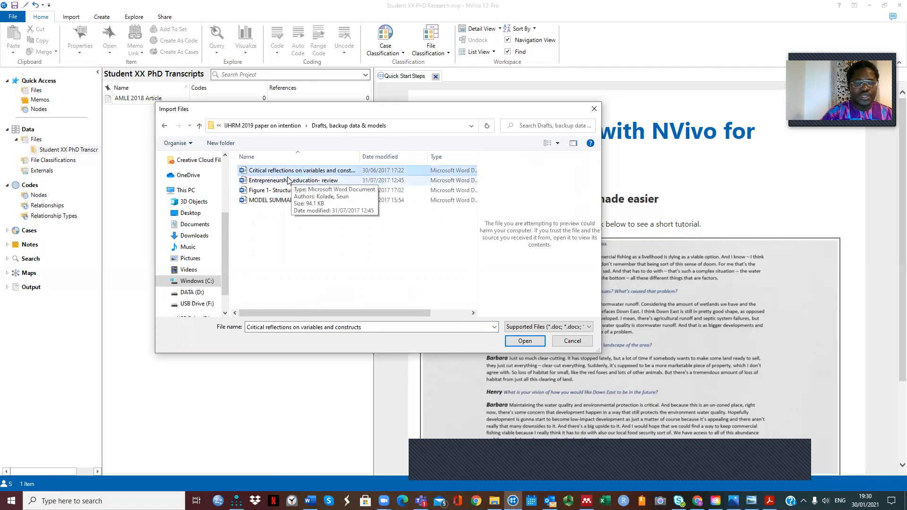
ctrl+click(293, 181)
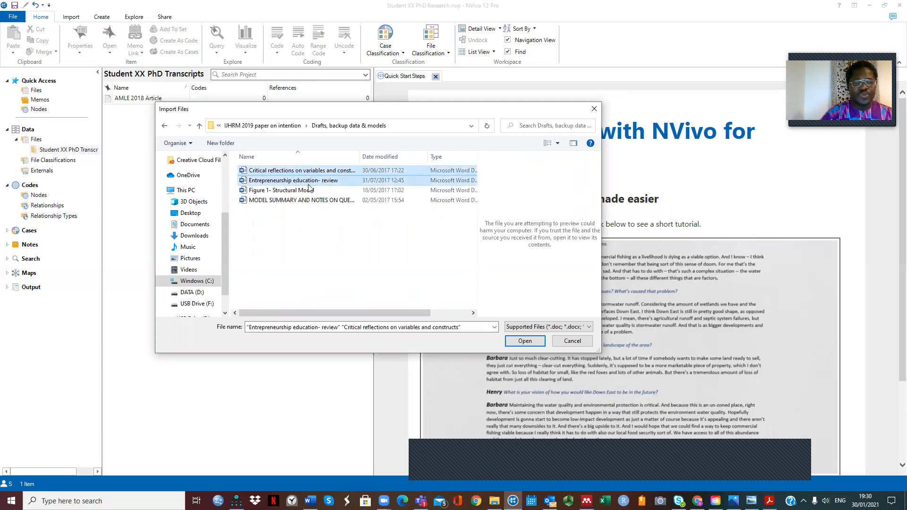
ctrl+click(322, 201)
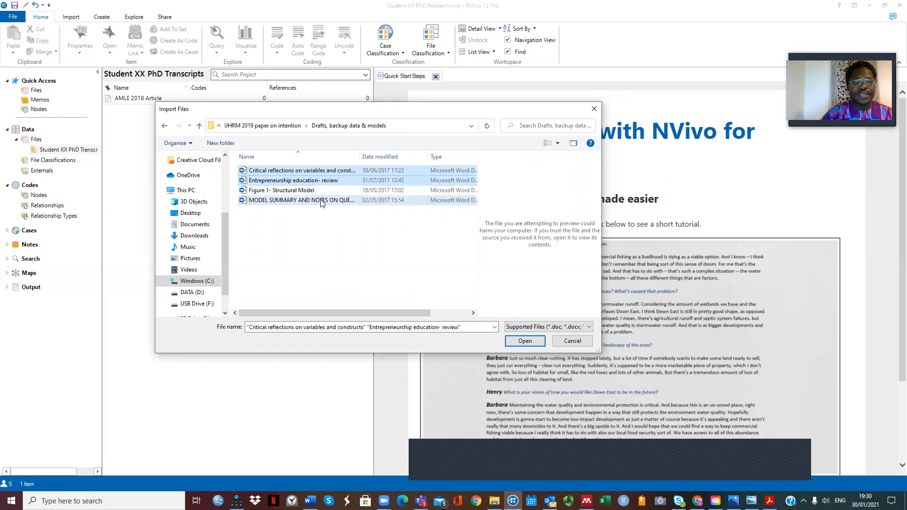
click(539, 342)
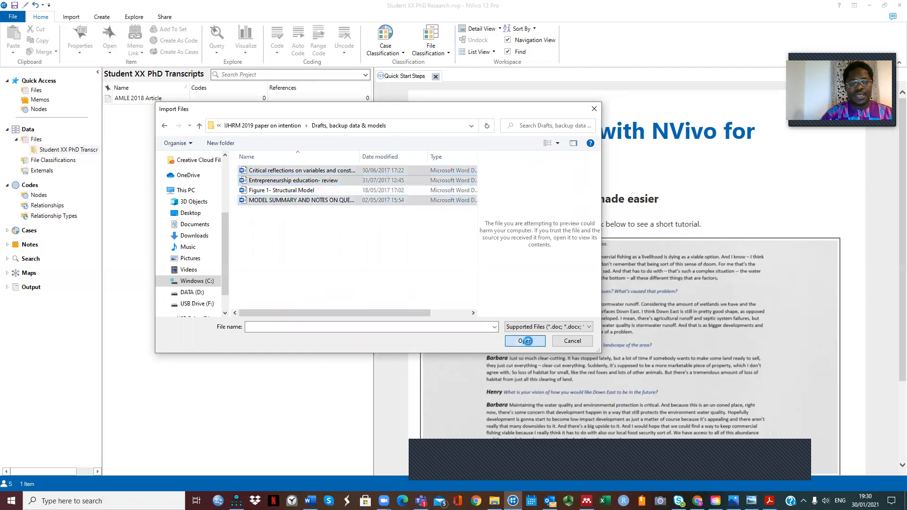
click(530, 292)
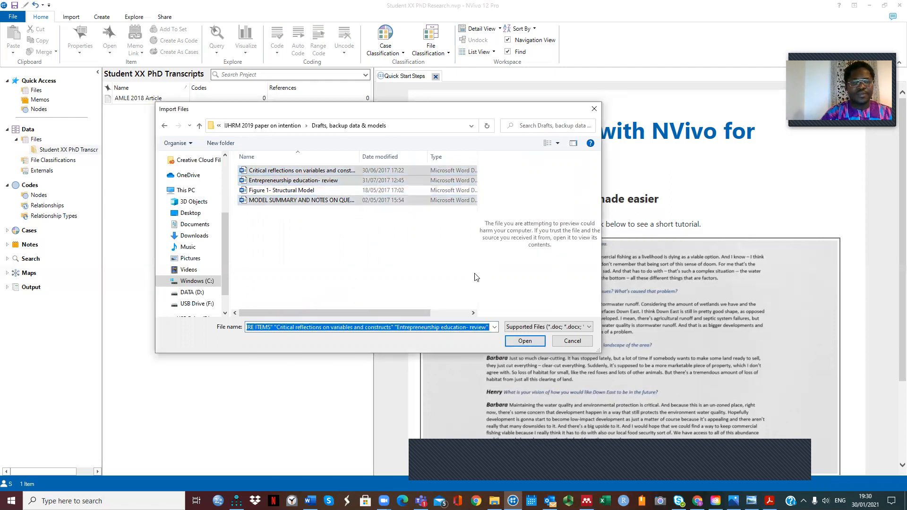
Step: Try to open only "Entrepreneurship education- review" and "MODEL SUMMARY AND NOTES ON QUESTIONNAIRE ITEMS" for import
click(316, 174)
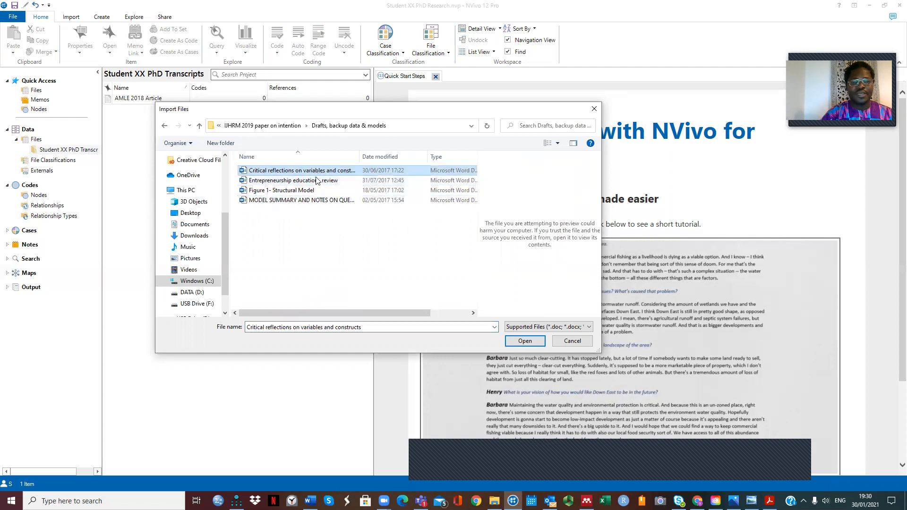
click(316, 182)
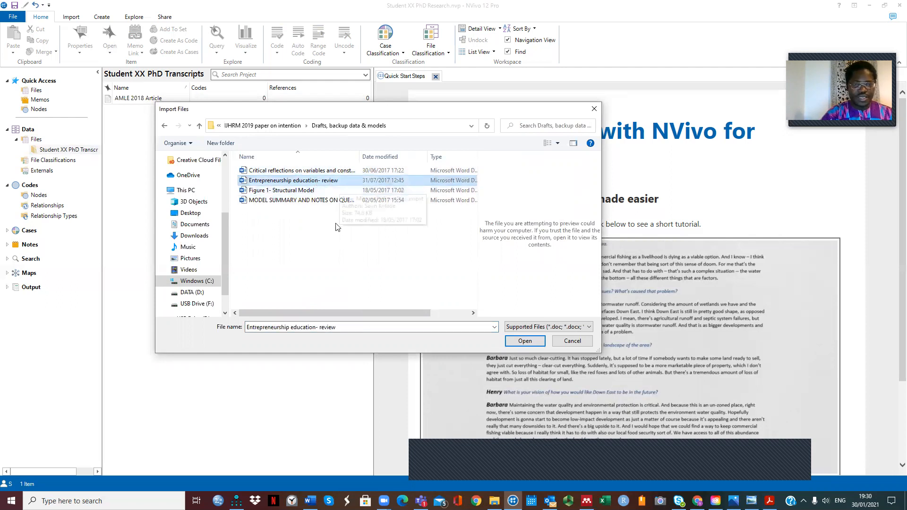
ctrl+click(315, 202)
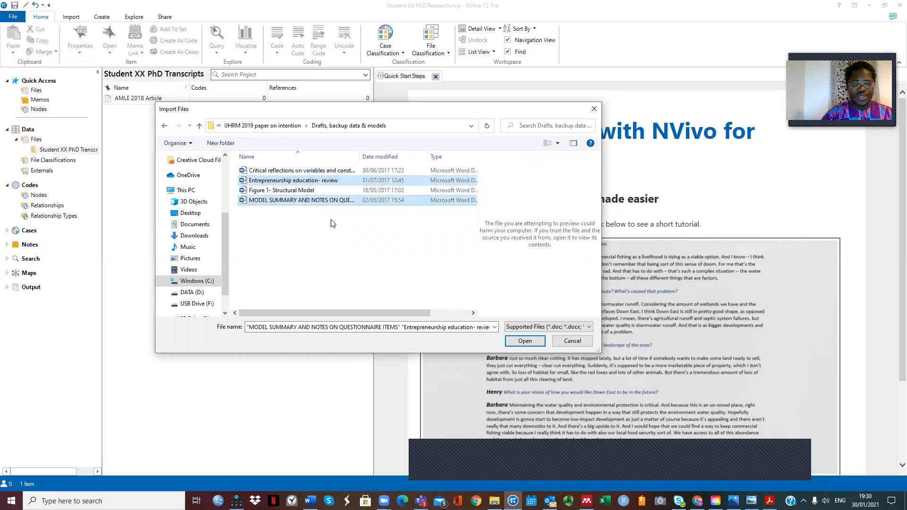
click(531, 342)
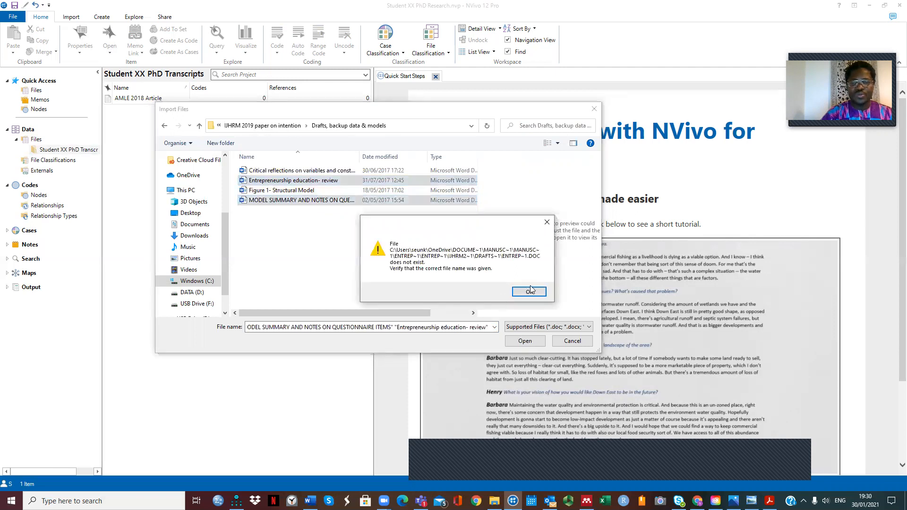
click(529, 292)
Step: Try to open "Entrepreneurship education- review" on its own for import
click(321, 200)
click(311, 182)
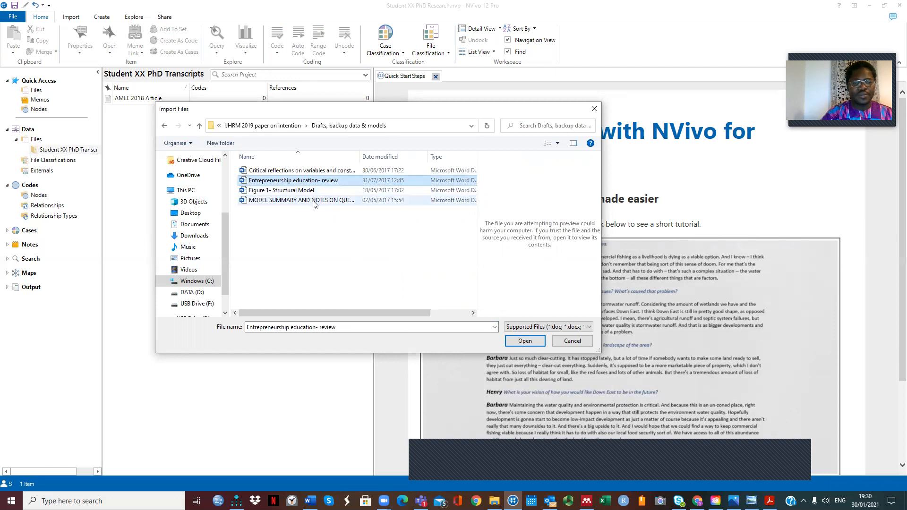
click(526, 341)
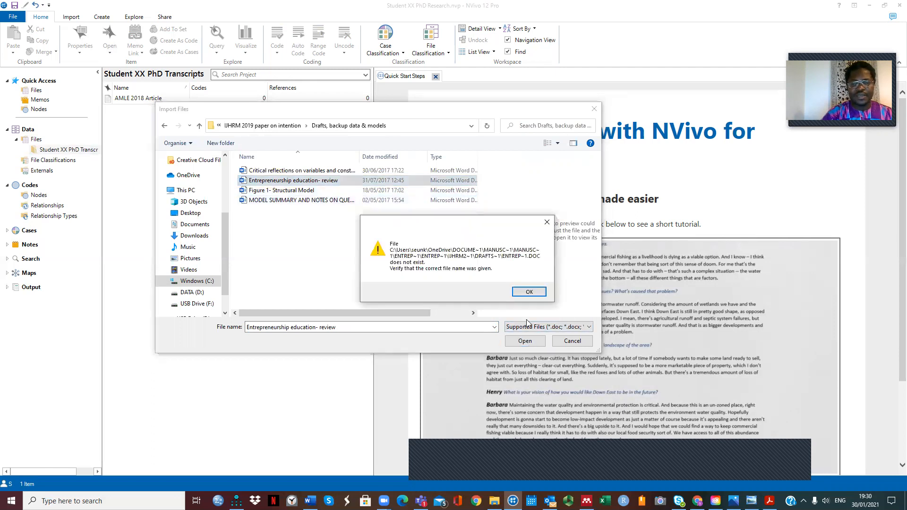
click(529, 292)
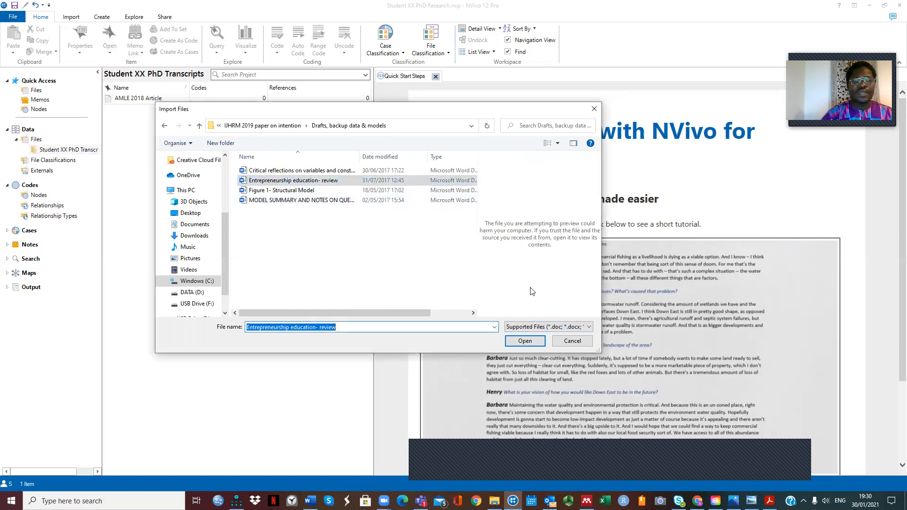
Step: Try to open the first four PDFs in the "Articles" folder of "IJHRM 2019 paper on intention" together for import
click(251, 127)
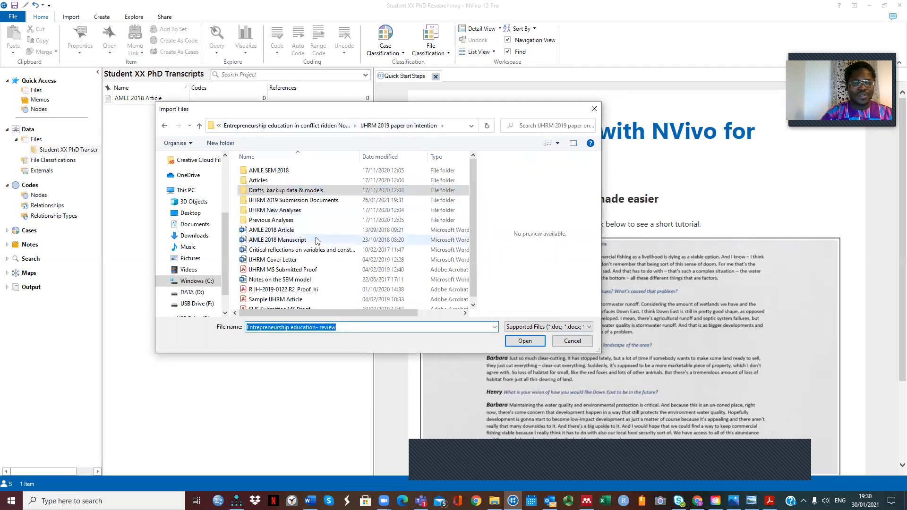
double_click(258, 180)
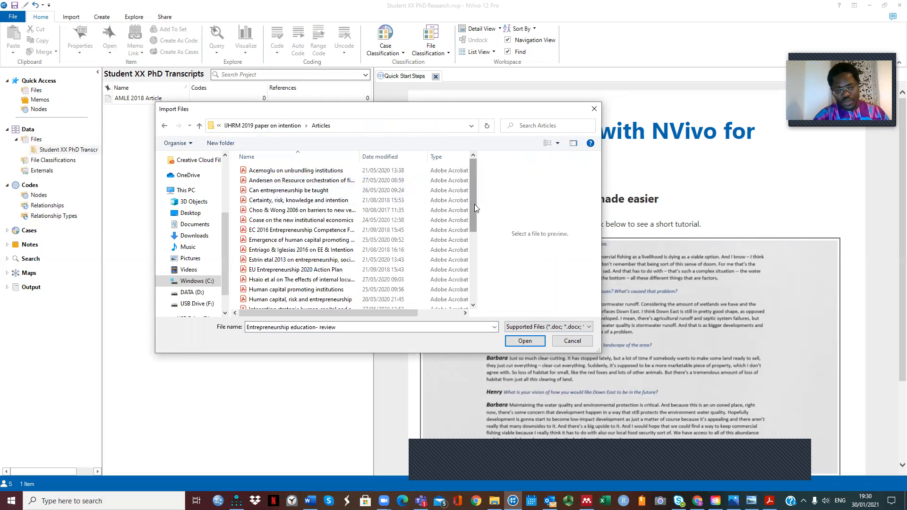
click(315, 171)
ctrl+click(307, 181)
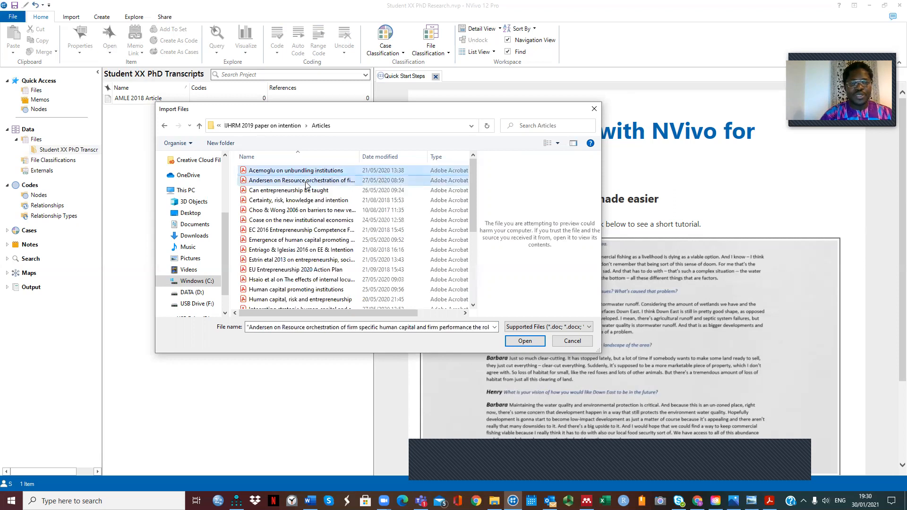
ctrl+click(305, 191)
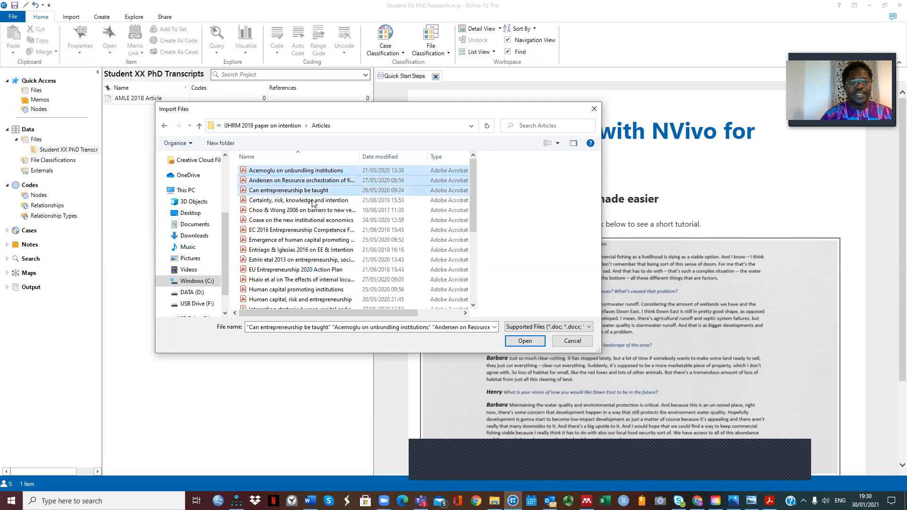
ctrl+click(314, 201)
click(525, 343)
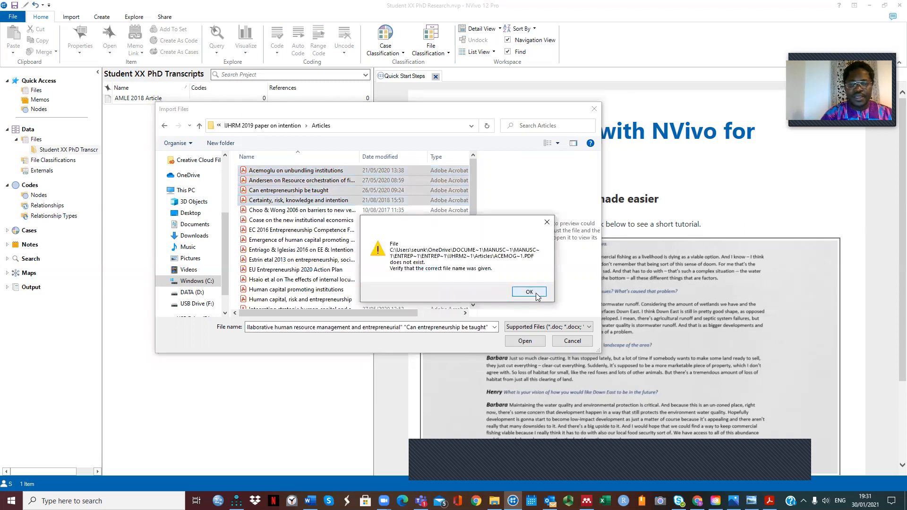
click(529, 292)
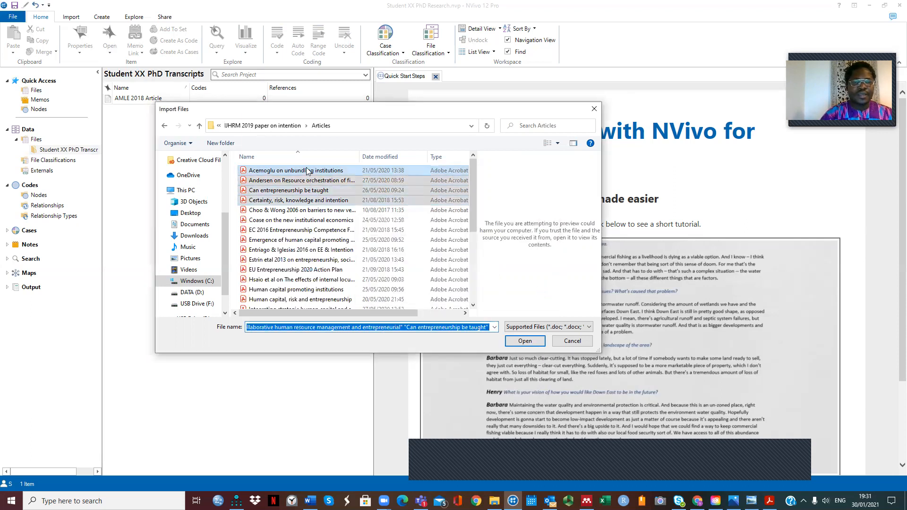
Step: Try to open the PDFs on unbundling institutions and on resource orchestration one at a time for import
click(527, 341)
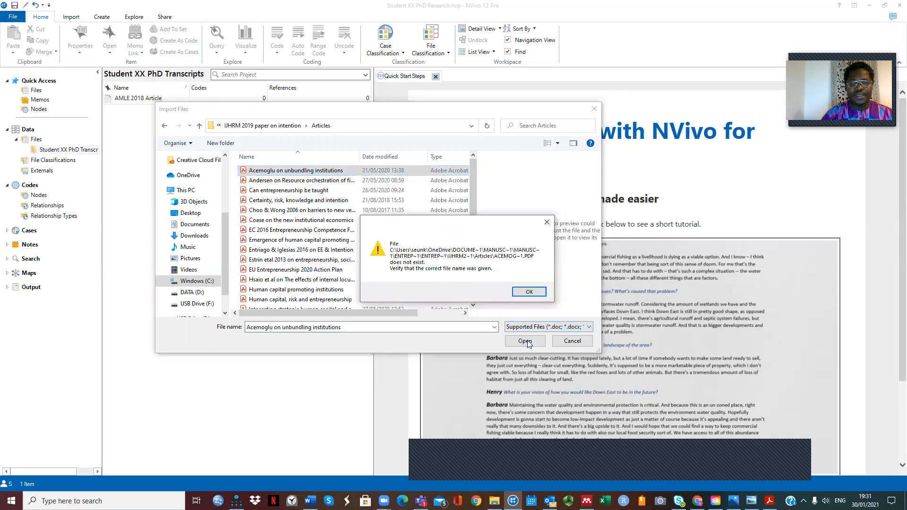
click(529, 292)
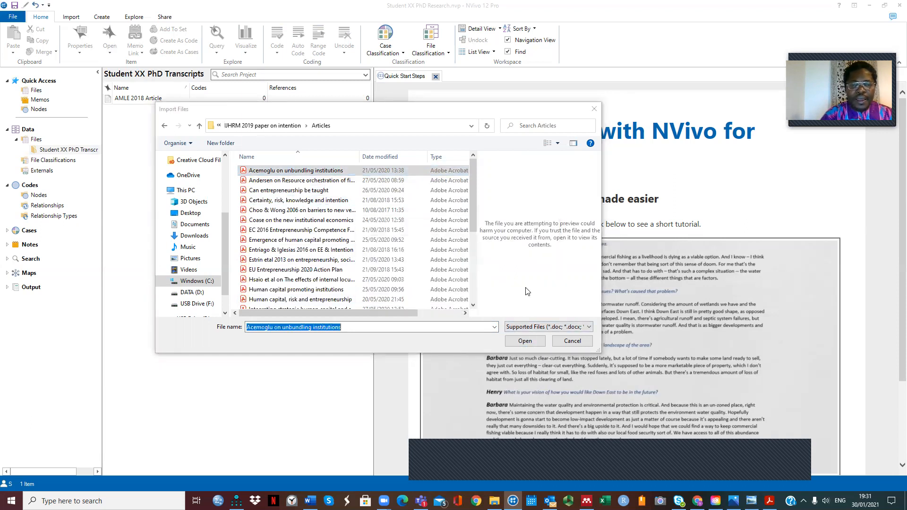
click(307, 180)
click(518, 342)
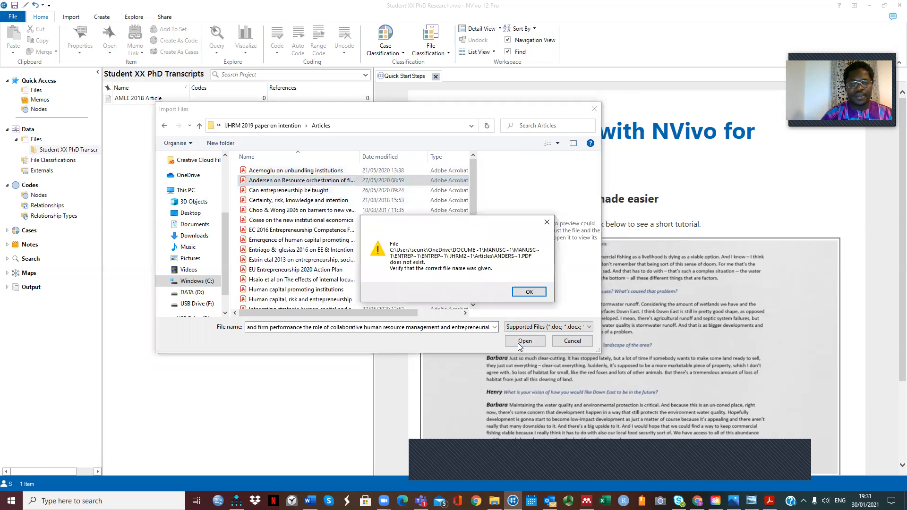
click(530, 296)
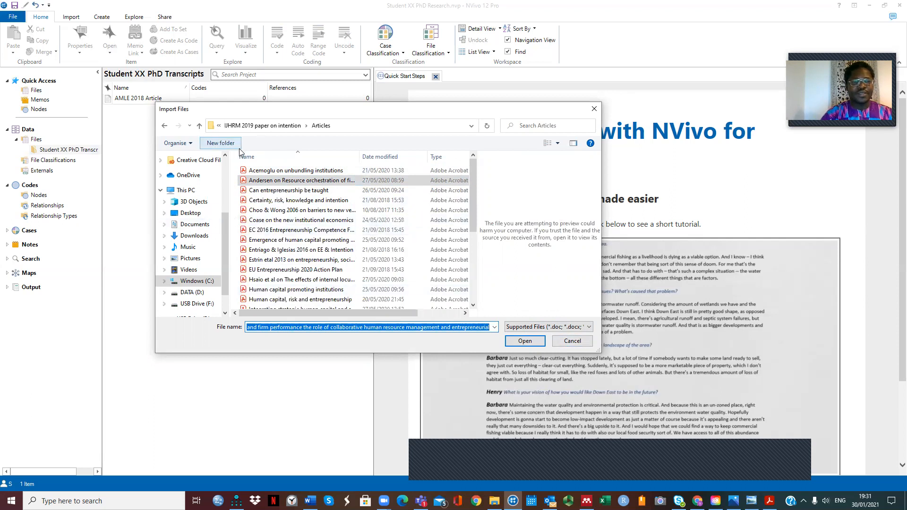
Step: Browse up to "Manuscripts in preparation" and open its "Picking up the pieces" folder
click(279, 125)
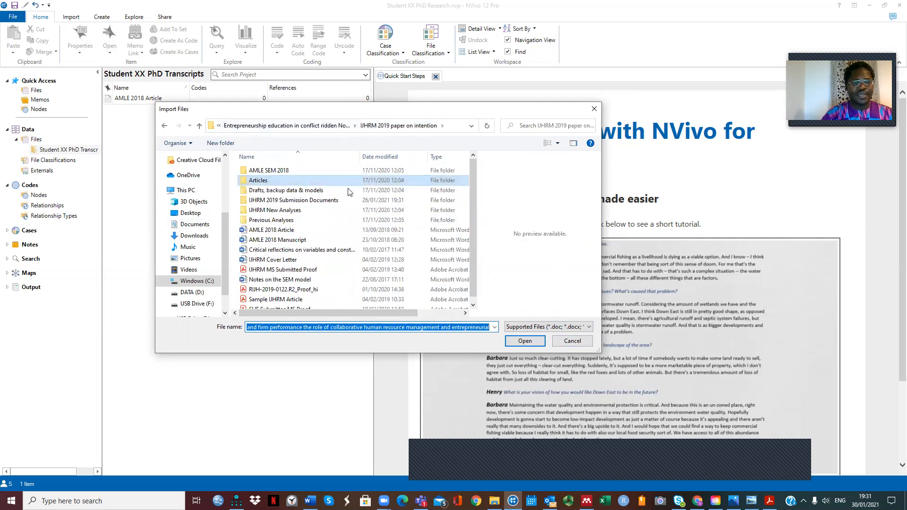
click(298, 127)
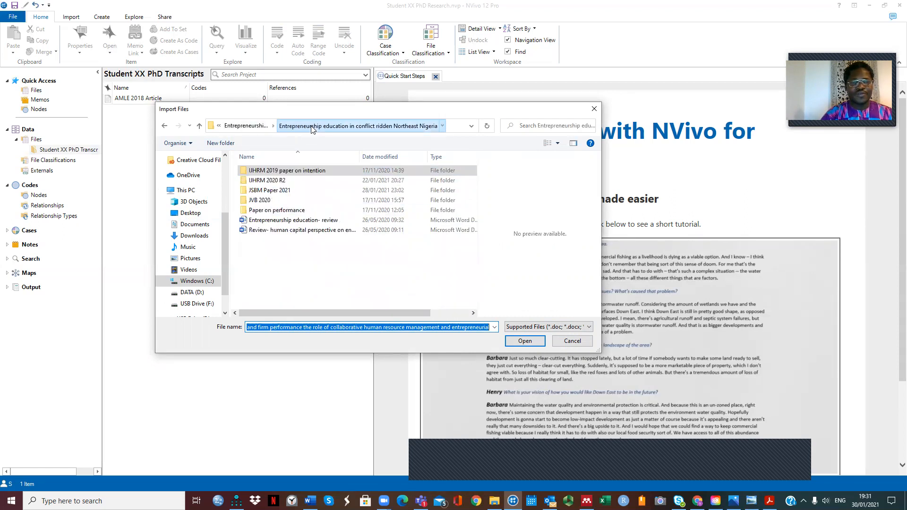
click(258, 127)
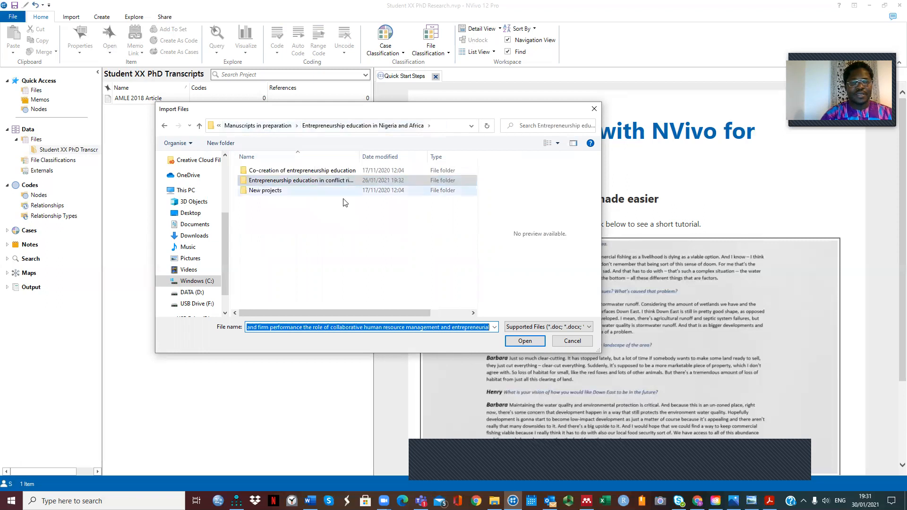
click(258, 126)
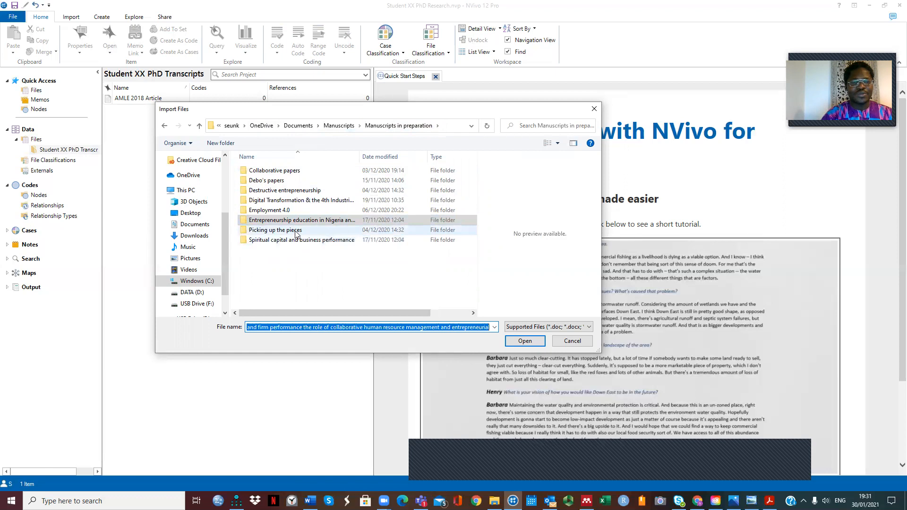
double_click(275, 231)
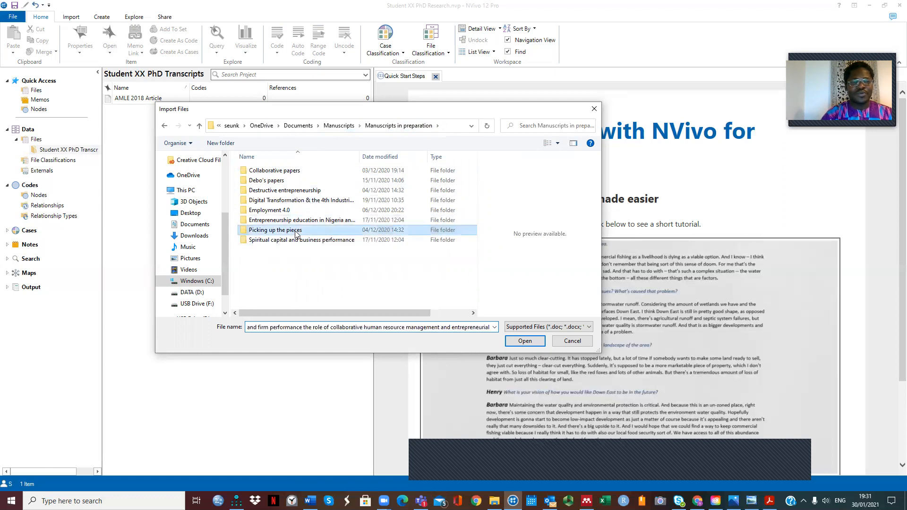
Step: Choose the two adjacent Word documents titled "2019 workshop contribution" in "Picking up the pieces" as the files to import
drag(474, 171, 479, 227)
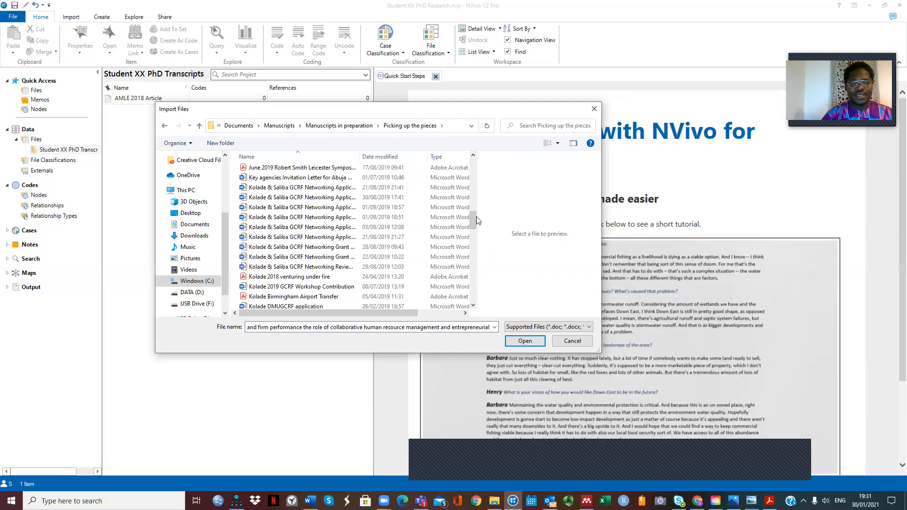
drag(472, 219, 476, 258)
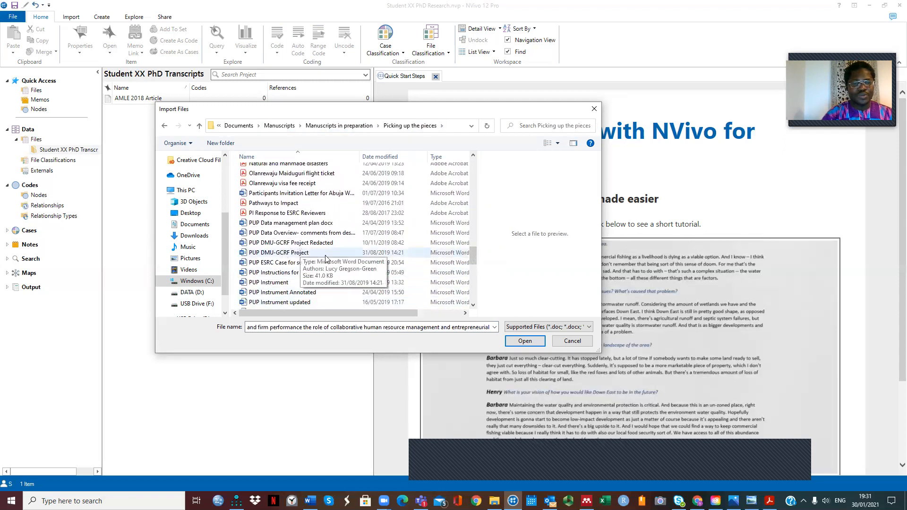
drag(474, 256, 481, 291)
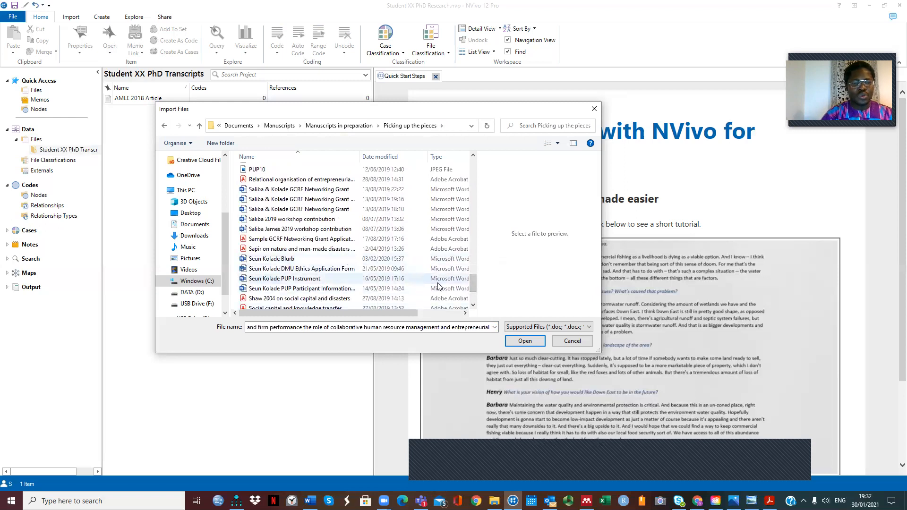
click(282, 219)
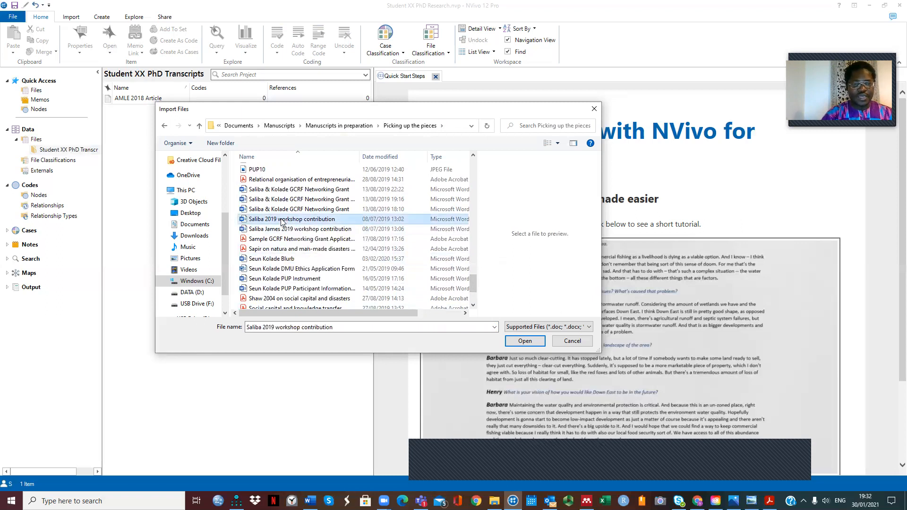
ctrl+click(276, 230)
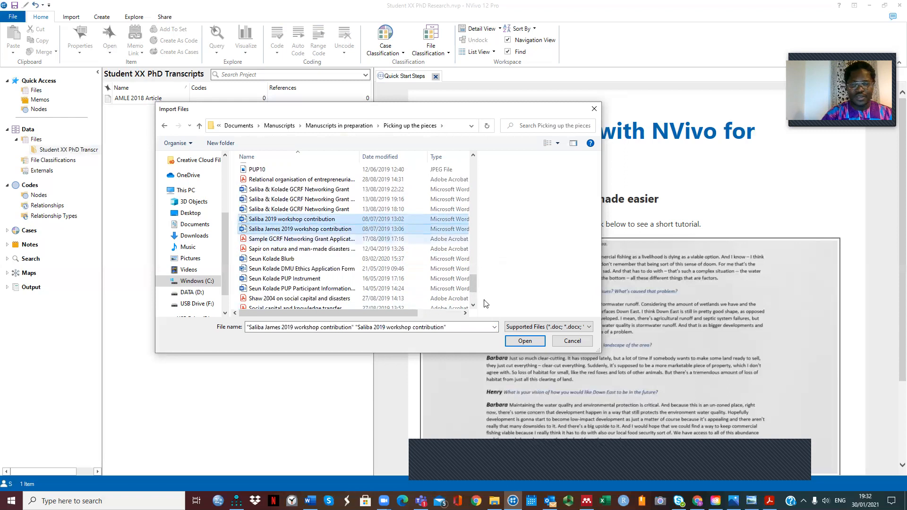
click(524, 340)
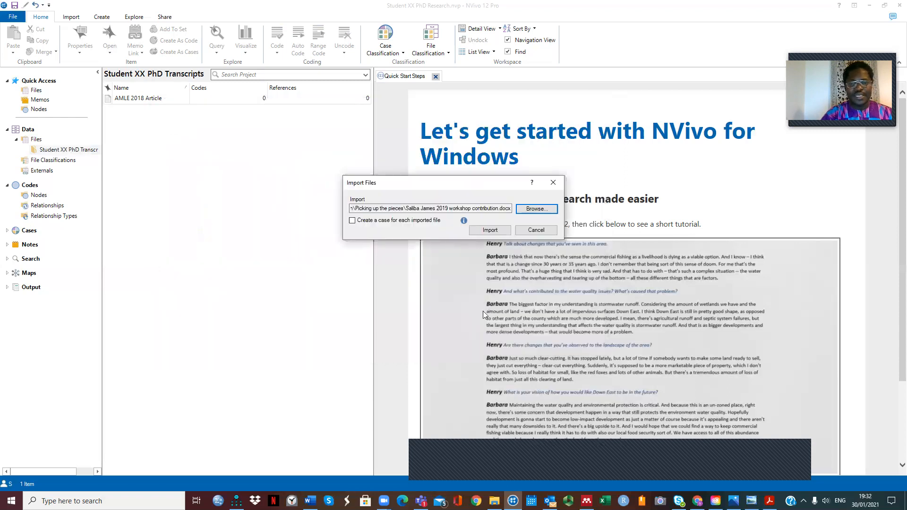
Step: Replace the chosen files with the Word document "Interviews at Kasaisa self set camp" from "Picking up the pieces" and import it under its existing name
click(534, 209)
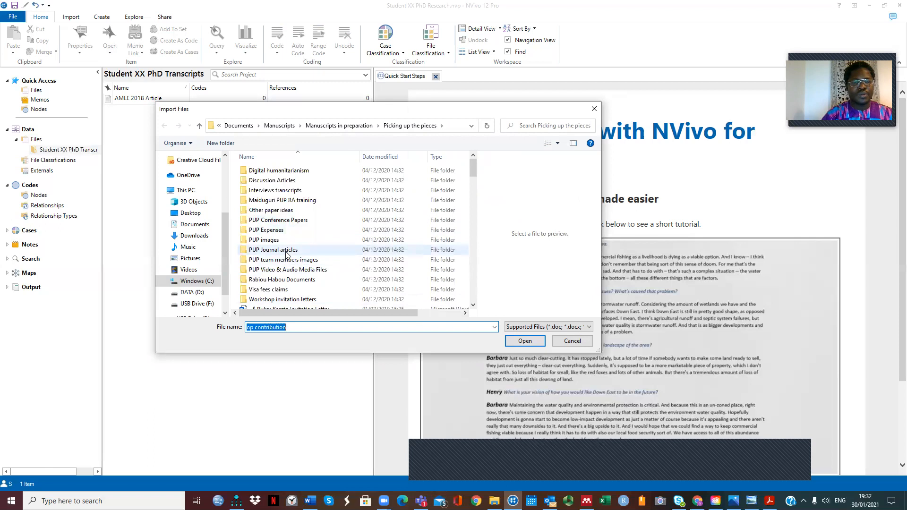
drag(472, 172, 474, 197)
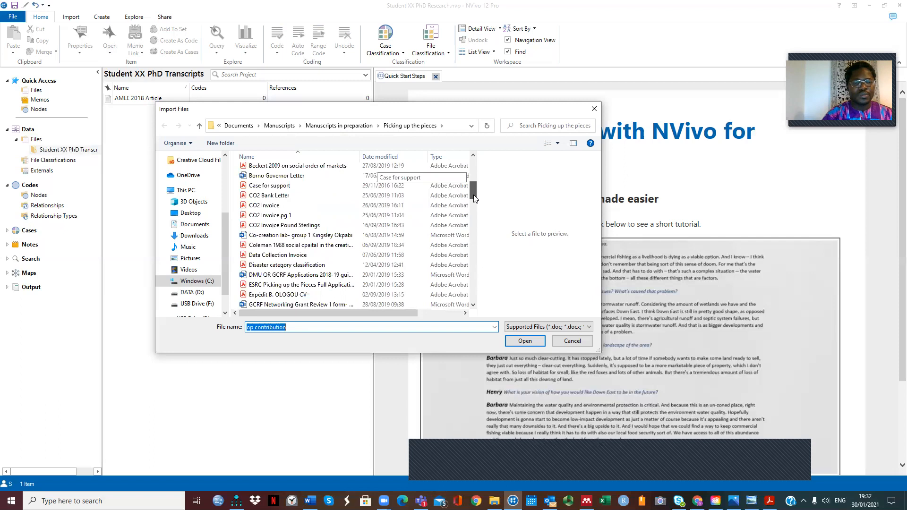
drag(474, 198, 473, 211)
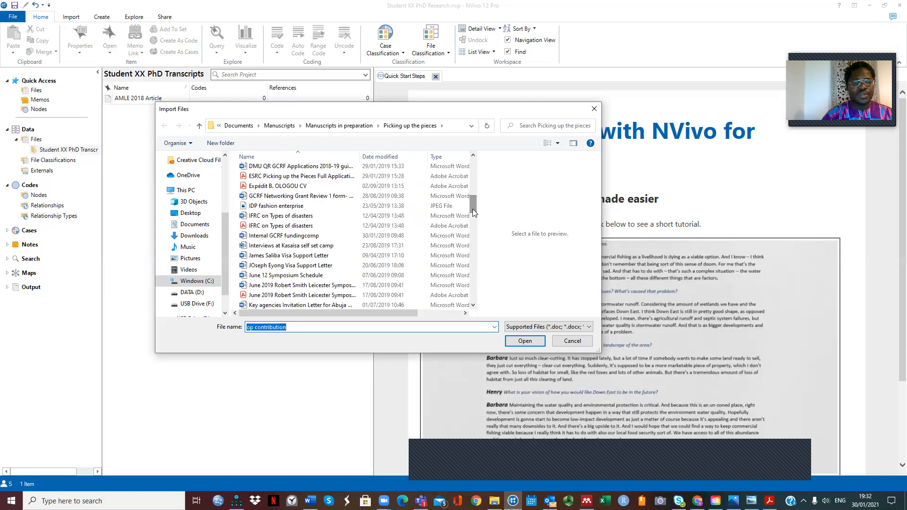
click(285, 246)
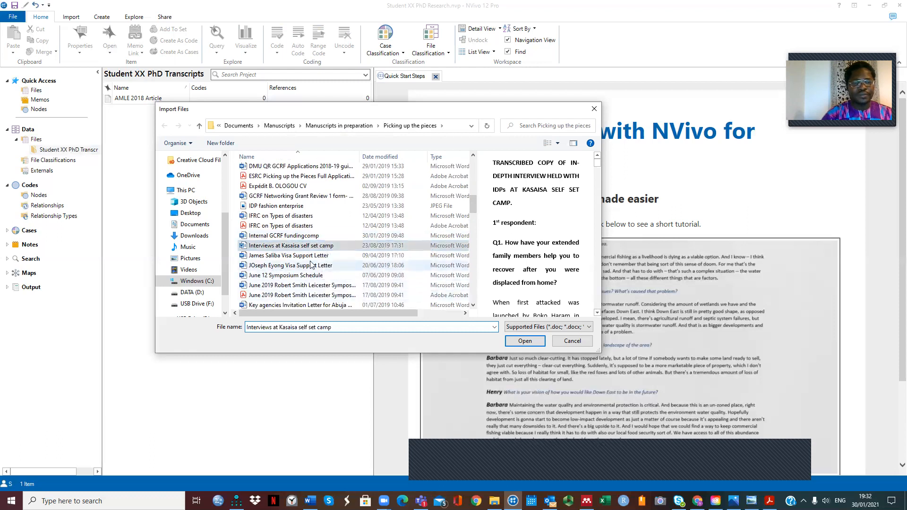
scroll(476, 217, down, 4)
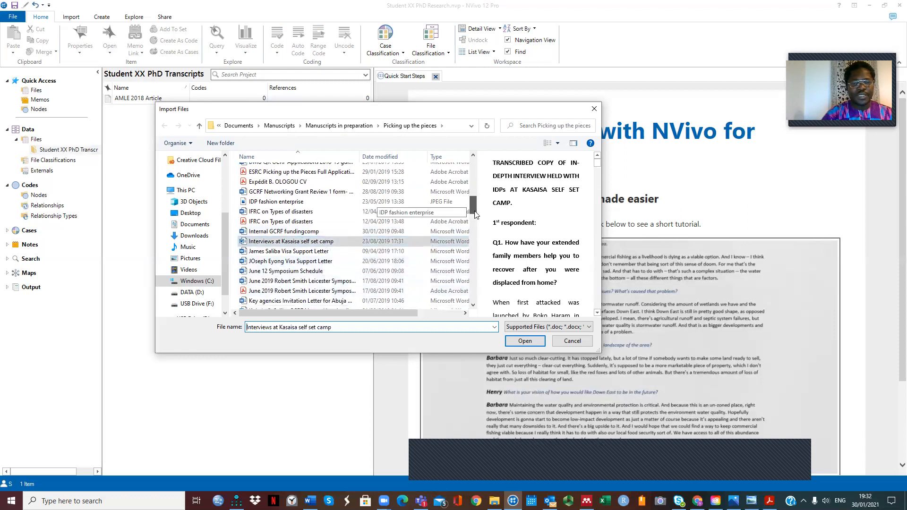
drag(476, 224, 474, 265)
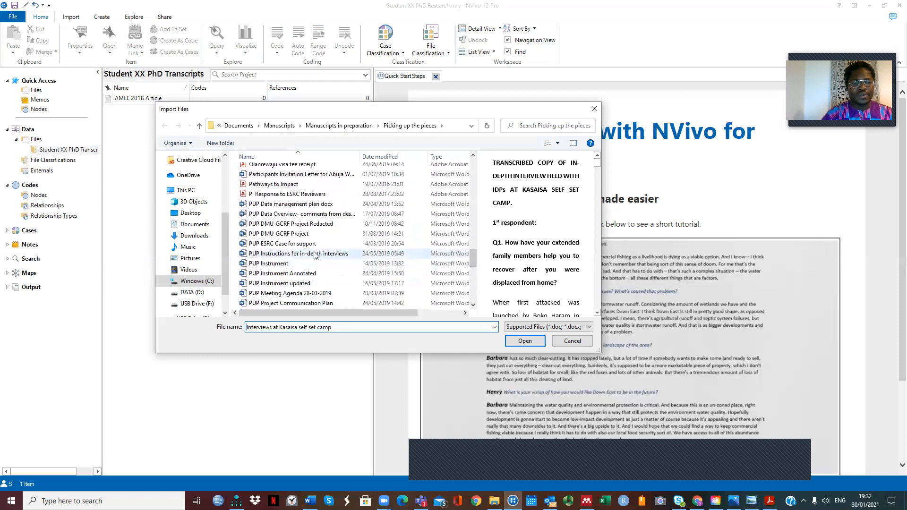
click(522, 341)
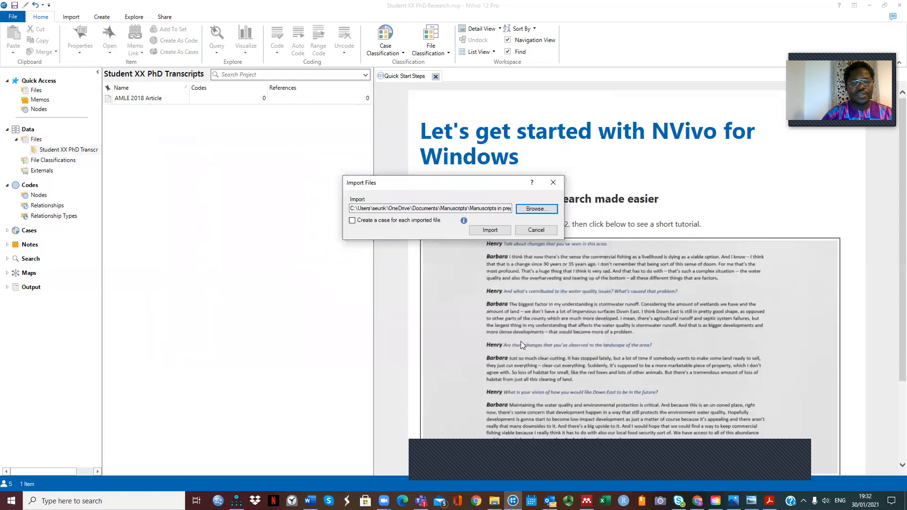
click(498, 230)
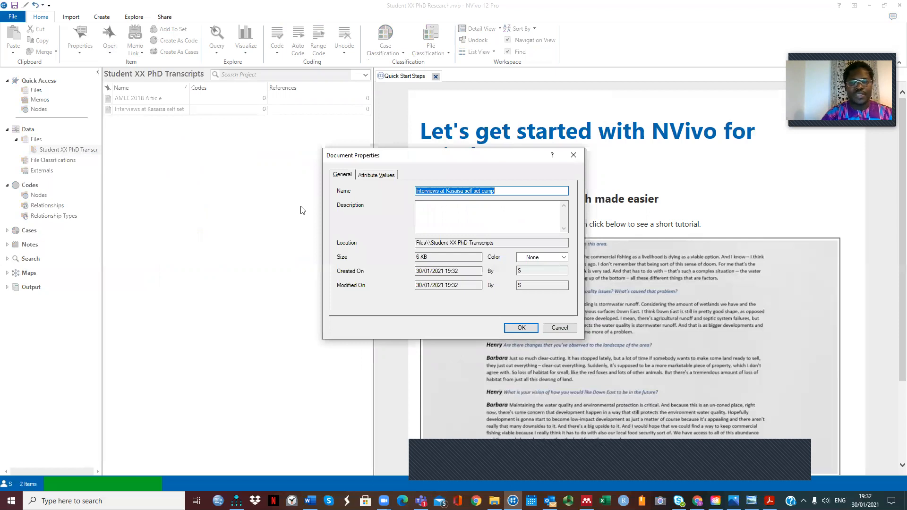
click(520, 327)
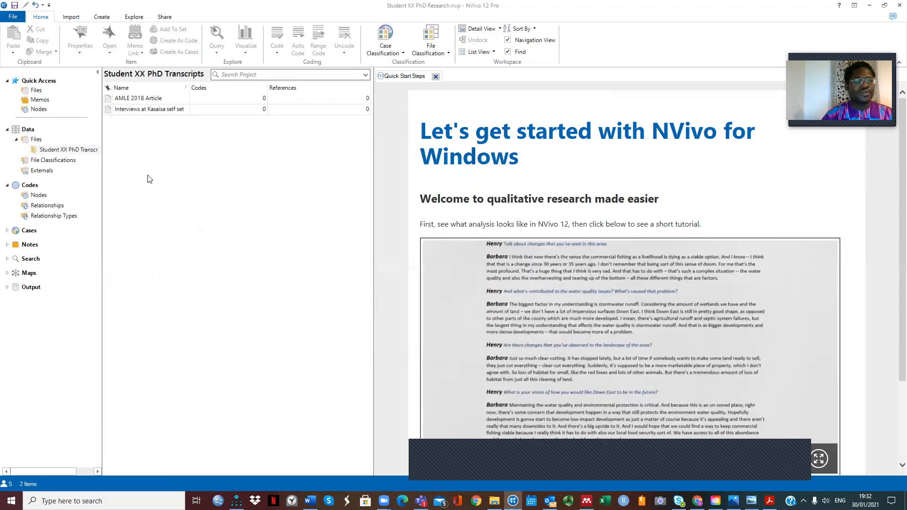
right_click(122, 120)
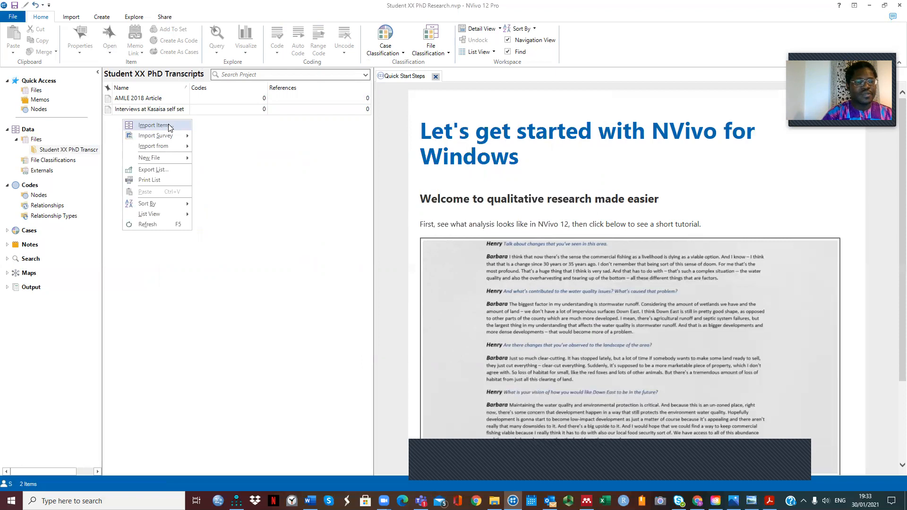
mouse_move(182, 150)
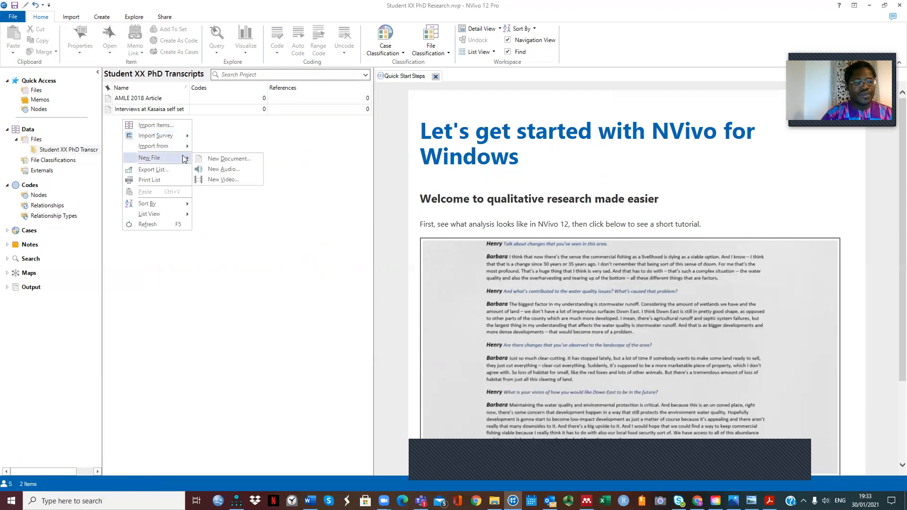
click(235, 161)
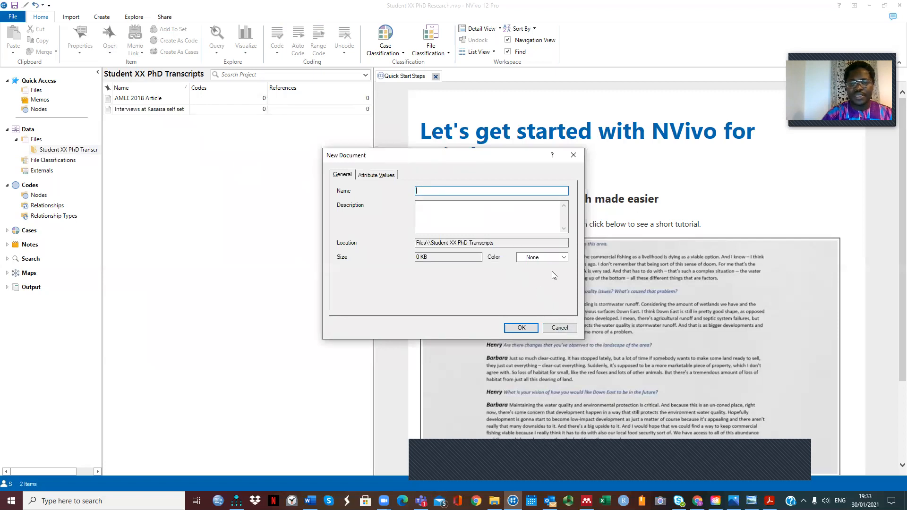
click(574, 155)
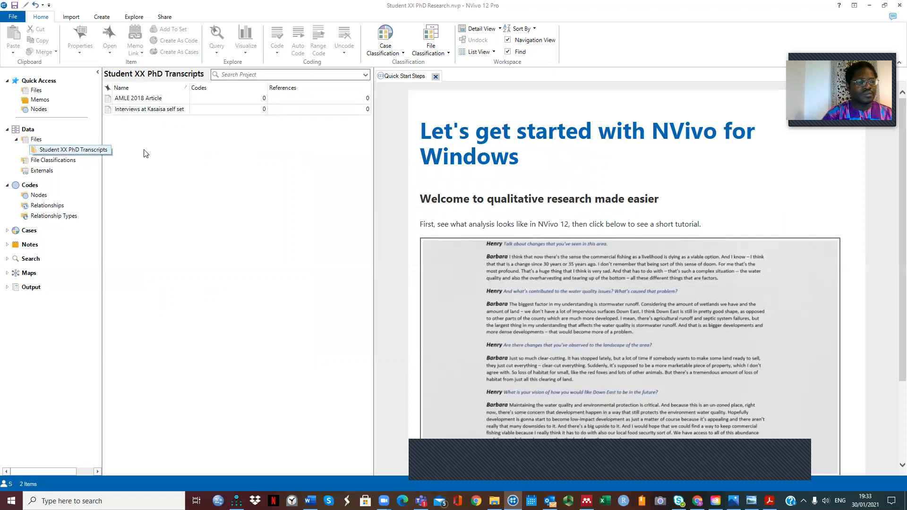
Step: Import the Word document "INTERNATIONAL ALLIANCE FOR JUSTICE AND PEACE" from the "IAJP" folder into "Student XX PhD Transcripts"
click(88, 152)
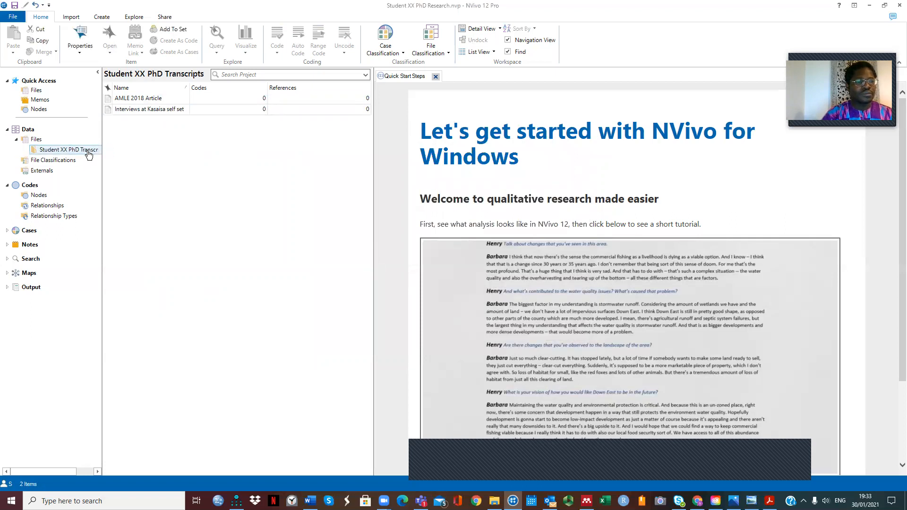
right_click(138, 148)
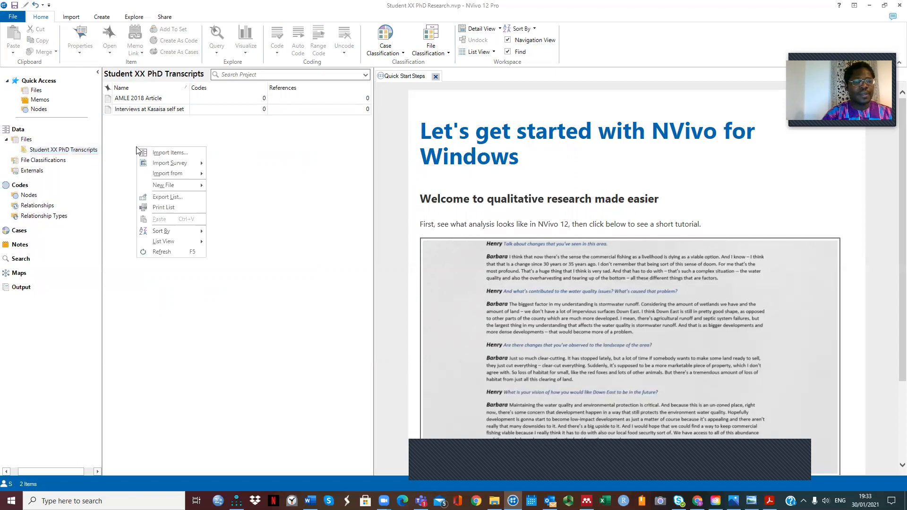
click(175, 153)
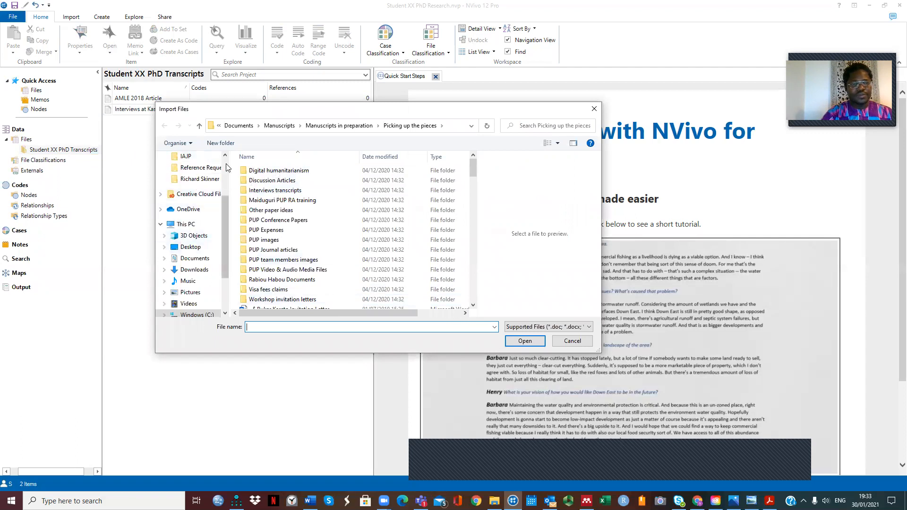
drag(225, 200, 226, 163)
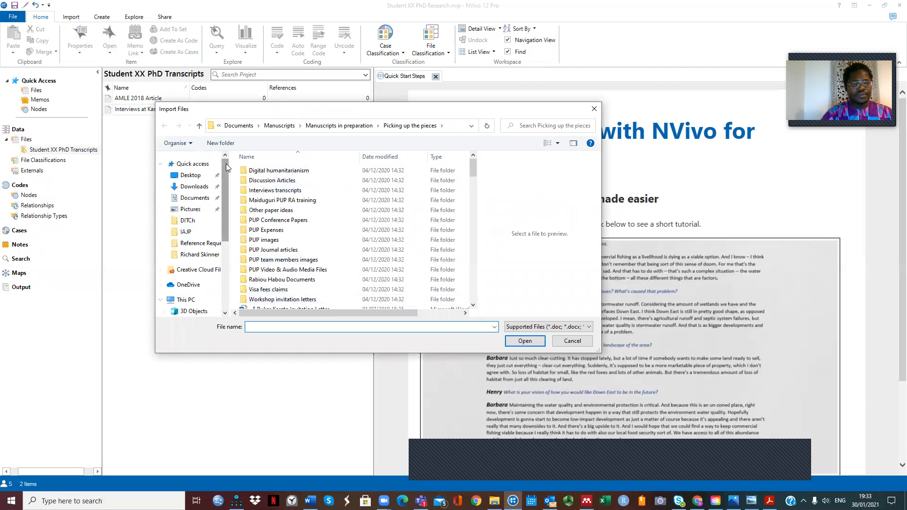
click(189, 232)
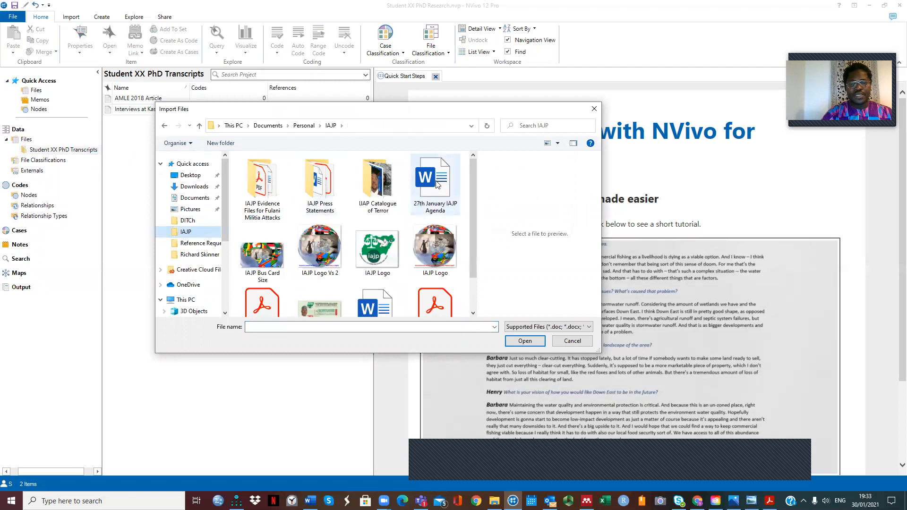
drag(471, 178, 471, 227)
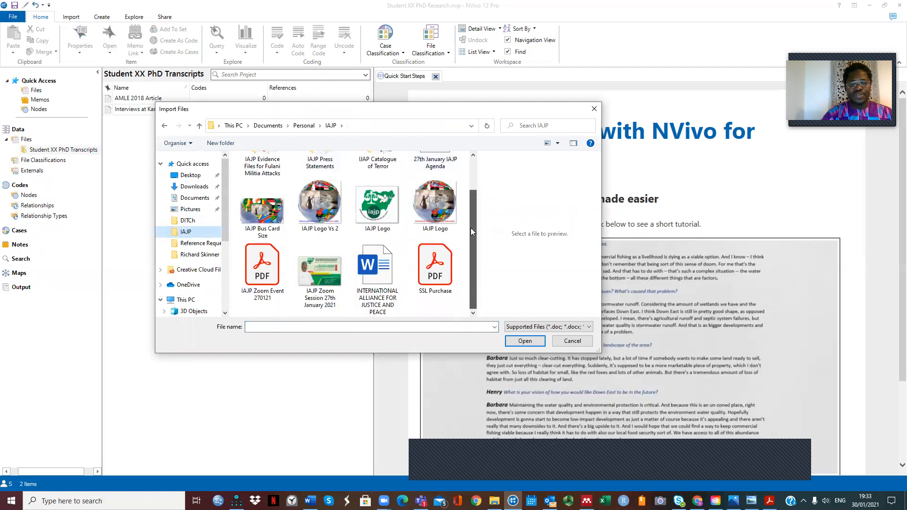
click(382, 264)
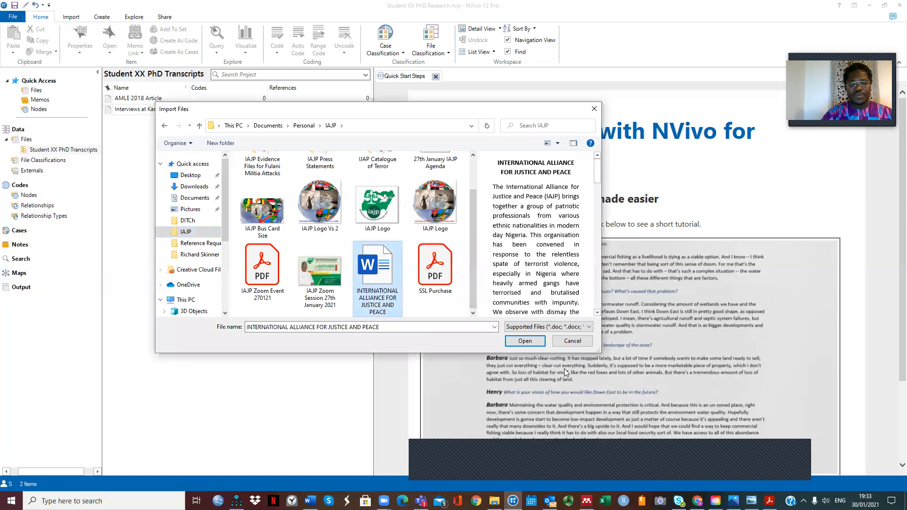
click(524, 343)
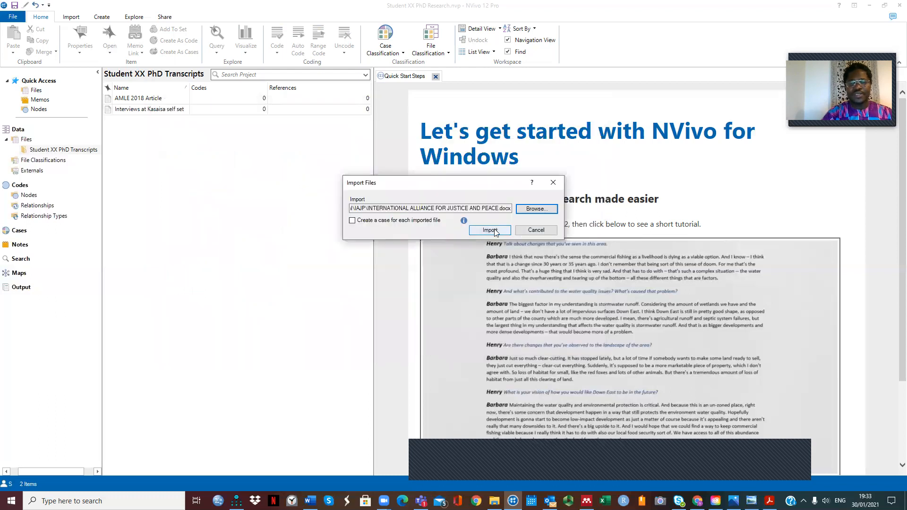
click(495, 231)
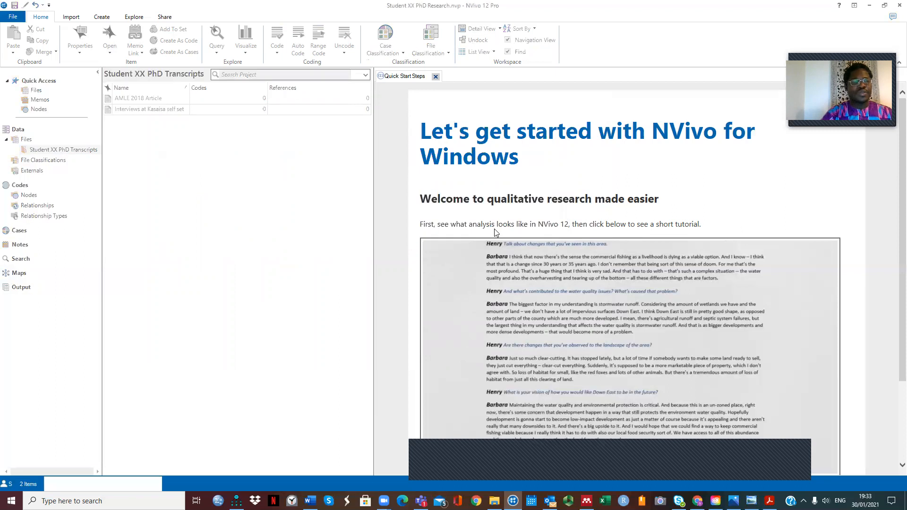
click(524, 327)
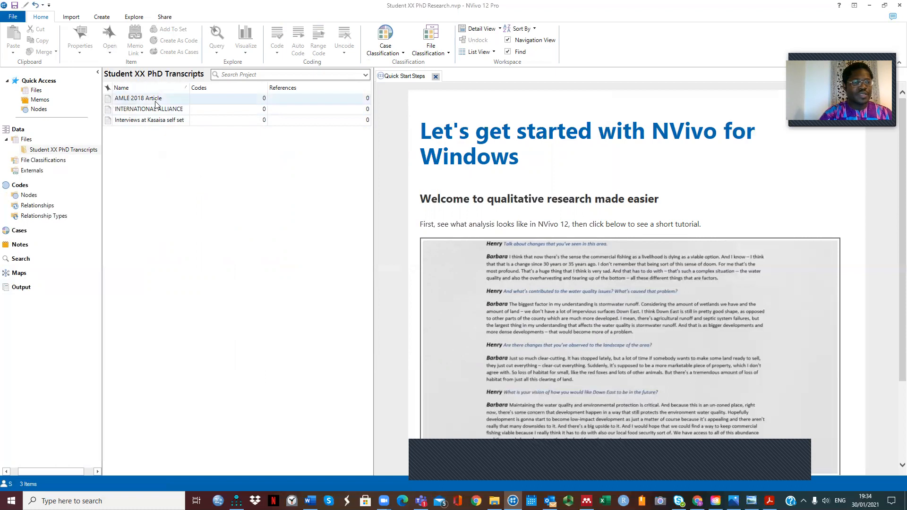
Step: View the top-level Files list and return to the "Student XX PhD Transcripts" folder to check the imported documents
click(25, 140)
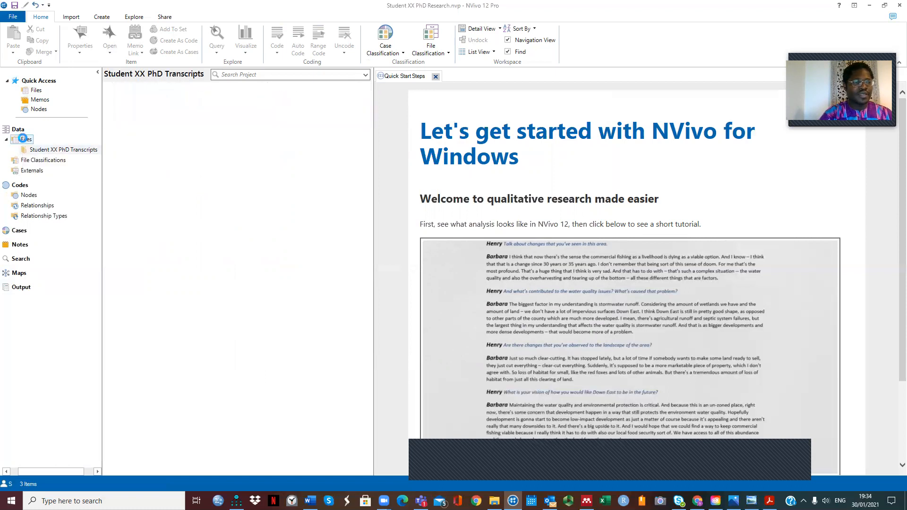
right_click(24, 142)
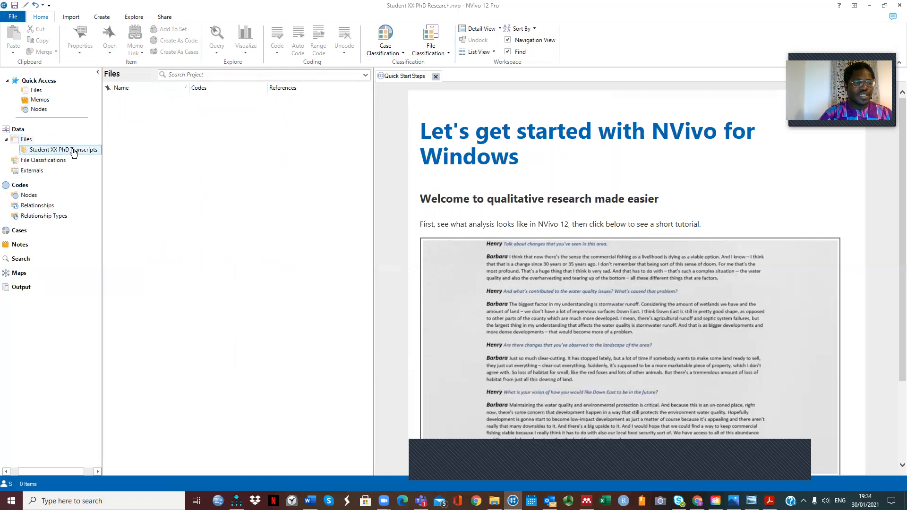
click(71, 150)
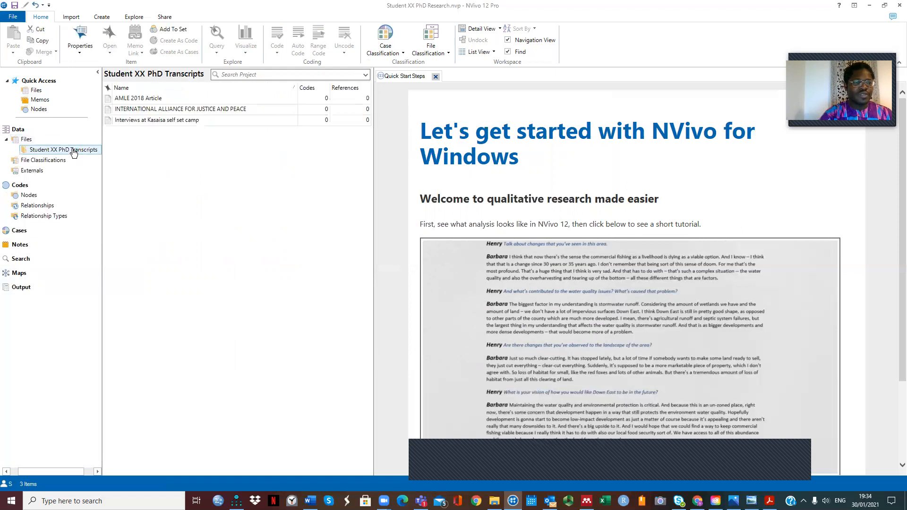
right_click(119, 153)
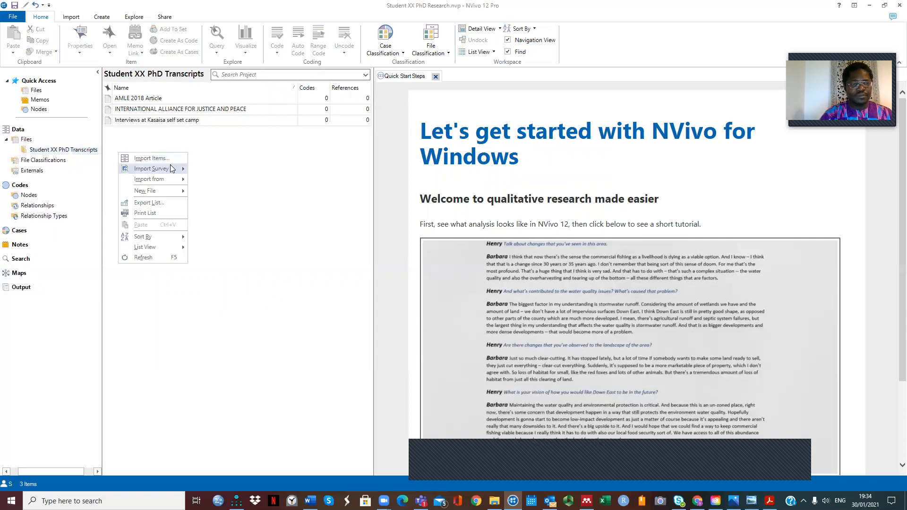
mouse_move(175, 192)
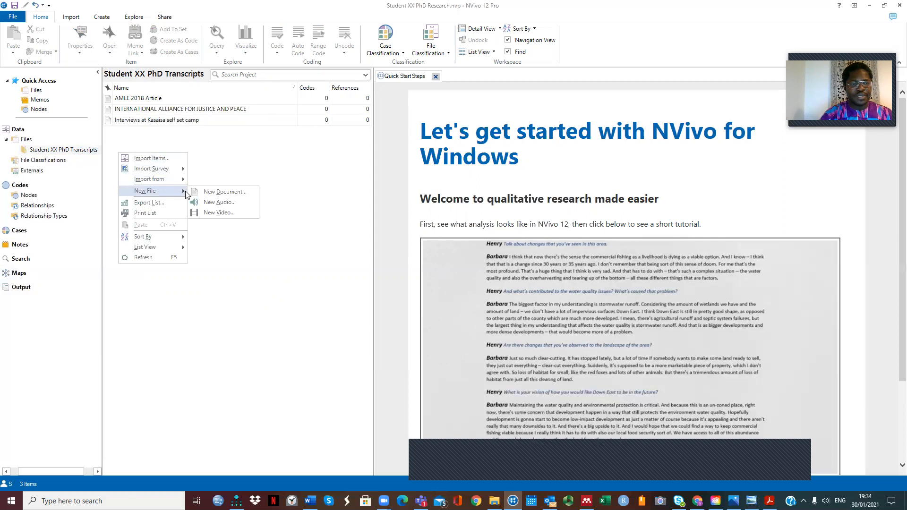
click(163, 158)
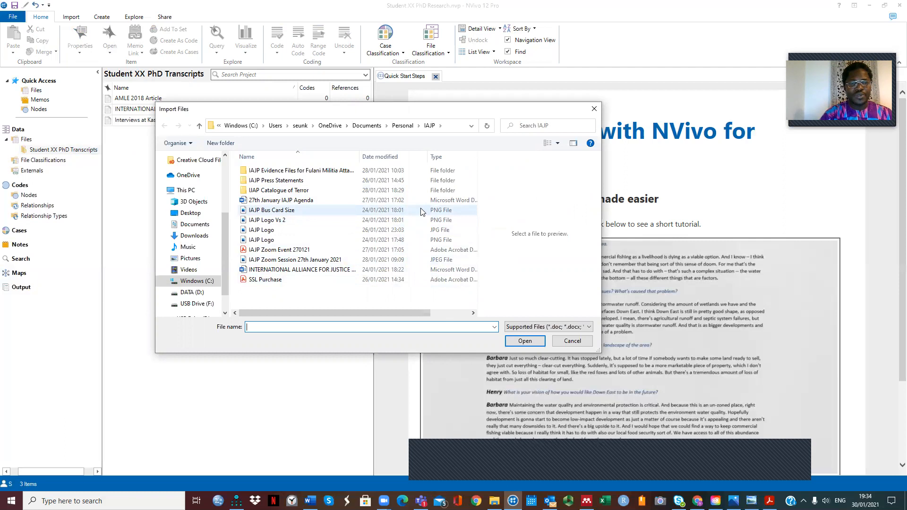
click(365, 126)
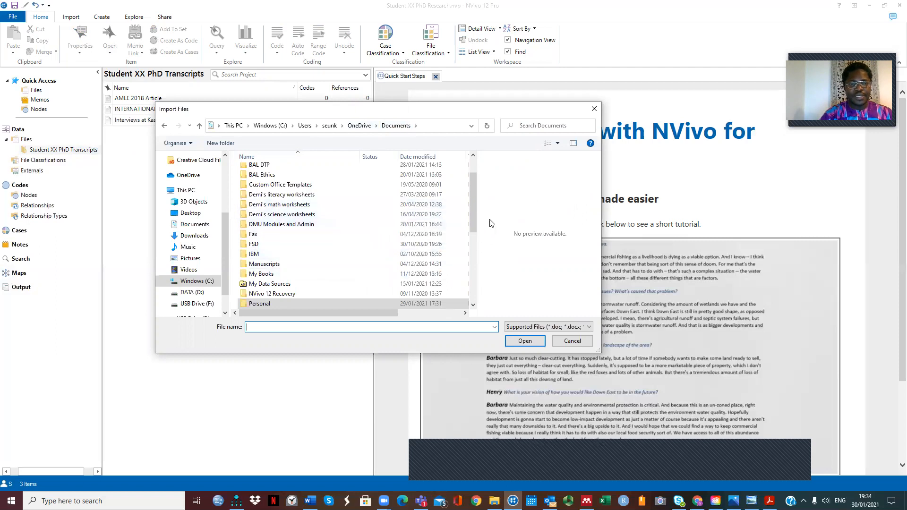
drag(474, 216, 490, 288)
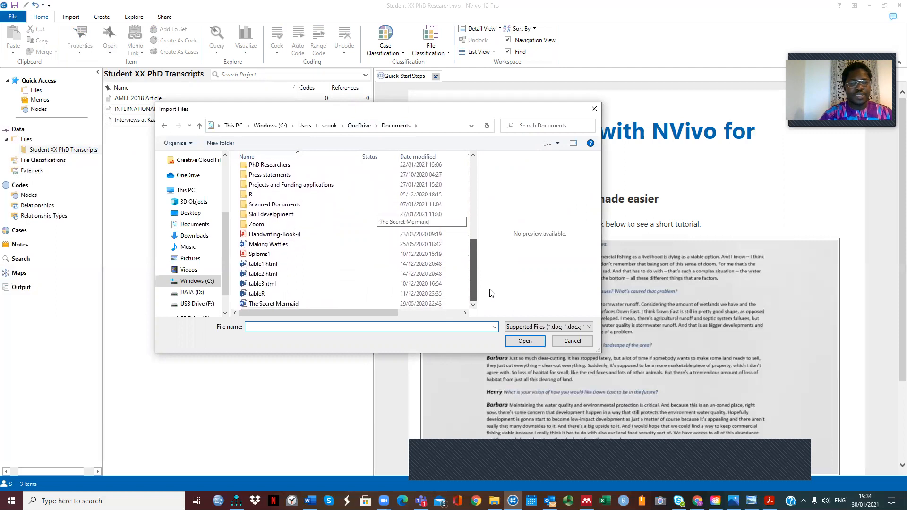
scroll(493, 274, up, 2)
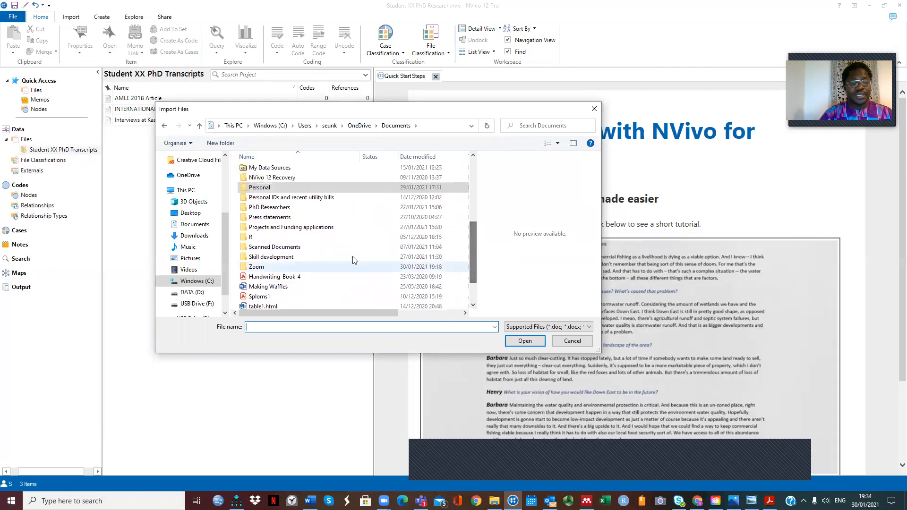
click(573, 341)
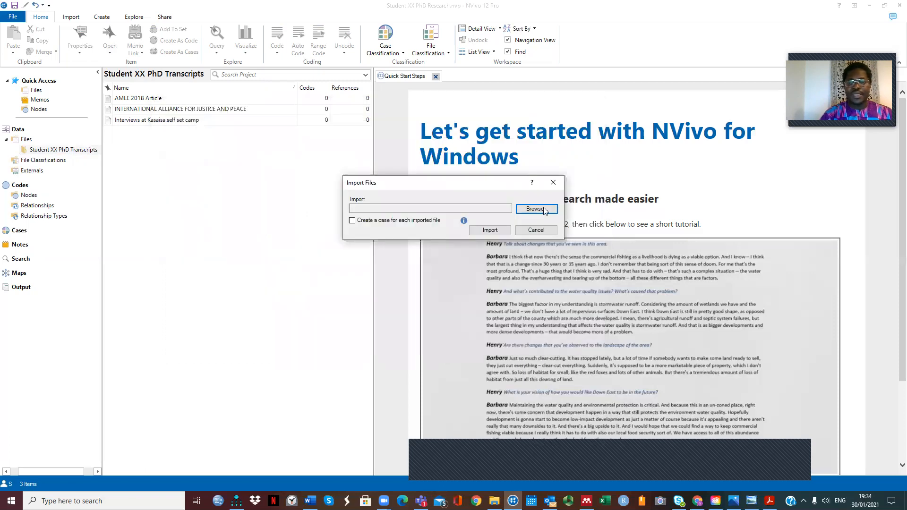
click(553, 183)
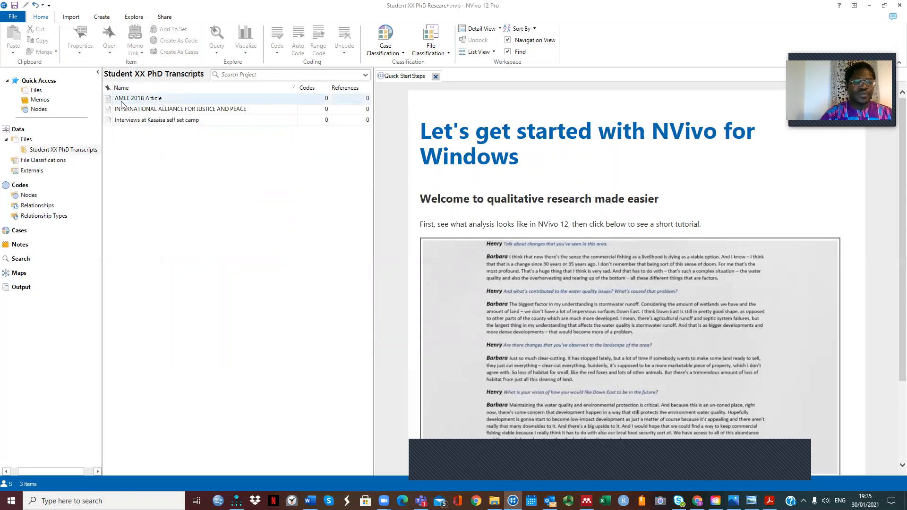
Step: Open the imported transcript "Interviews at Kasaisa self set camp" for reading
click(152, 121)
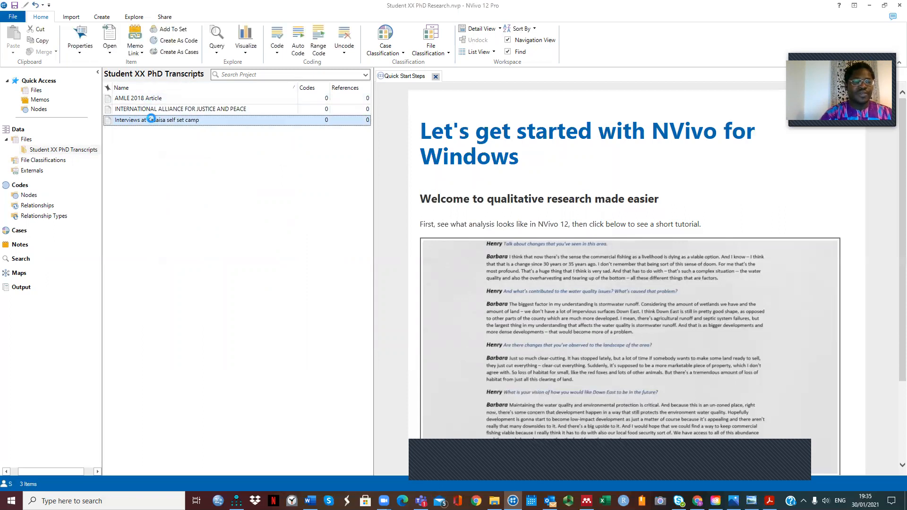
double_click(152, 121)
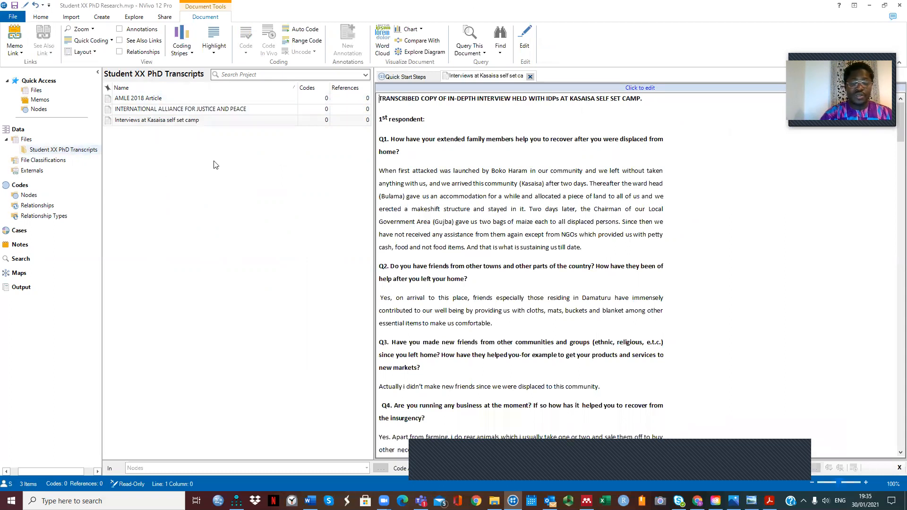
click(808, 457)
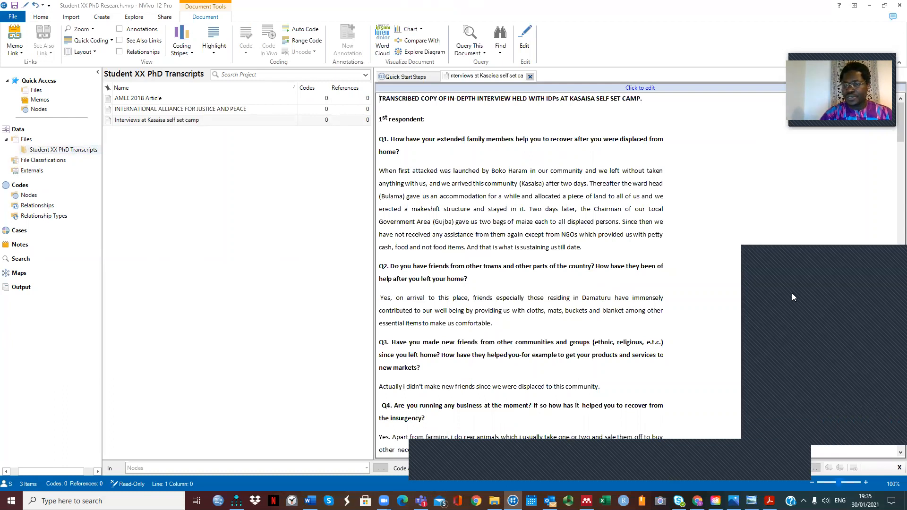